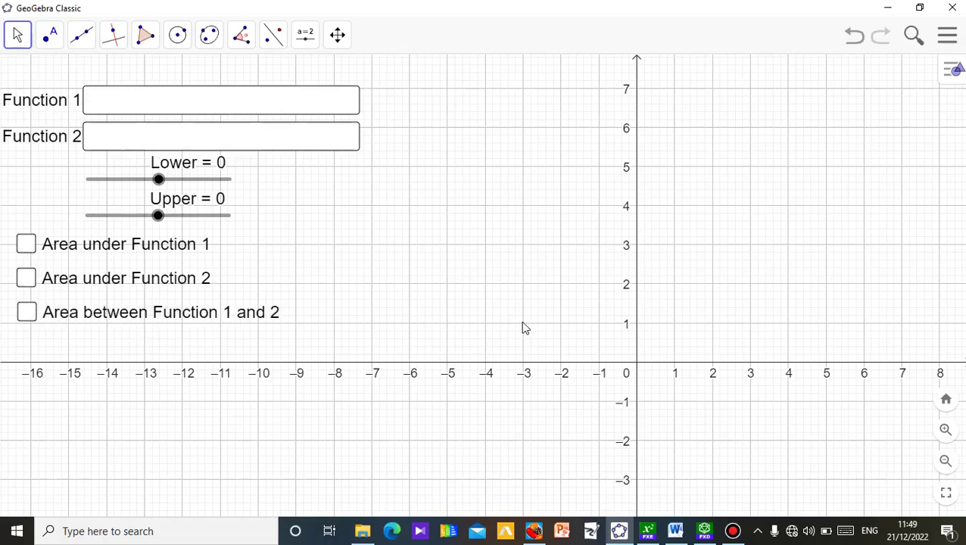
# Step: Pan the graphics view and rescale the y-axis to unit gridlines, reaching up to about 7
pyautogui.moveTo(522, 323); pyautogui.dragTo(420, 321)
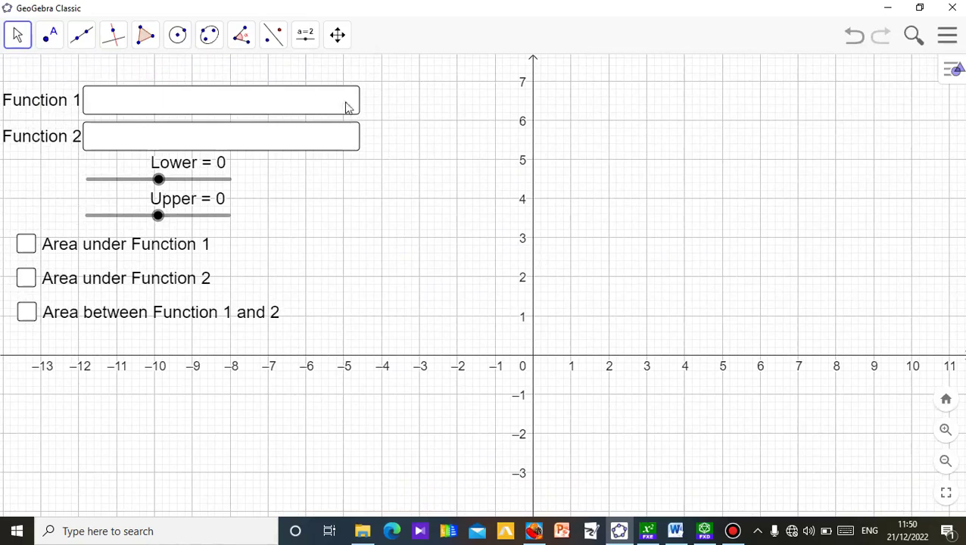
pyautogui.click(338, 39)
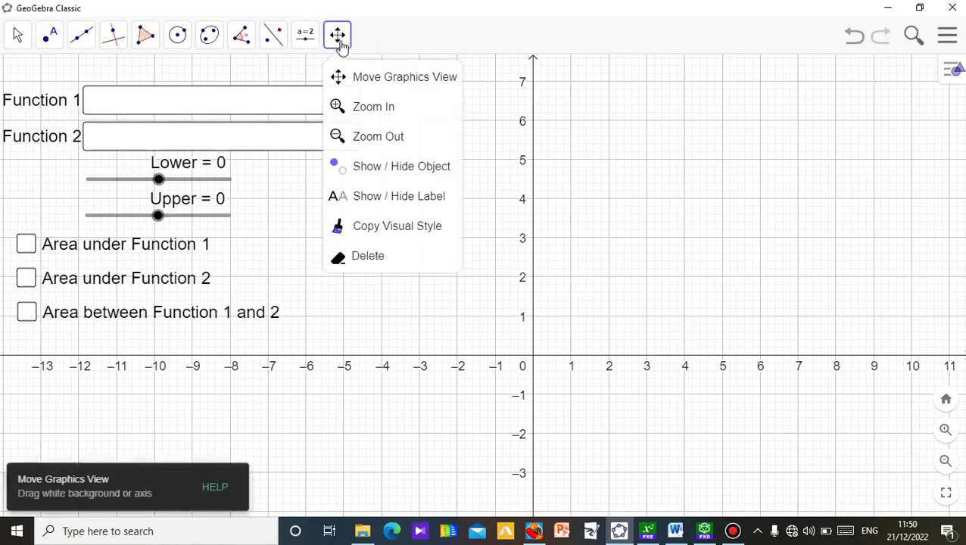
pyautogui.click(367, 84)
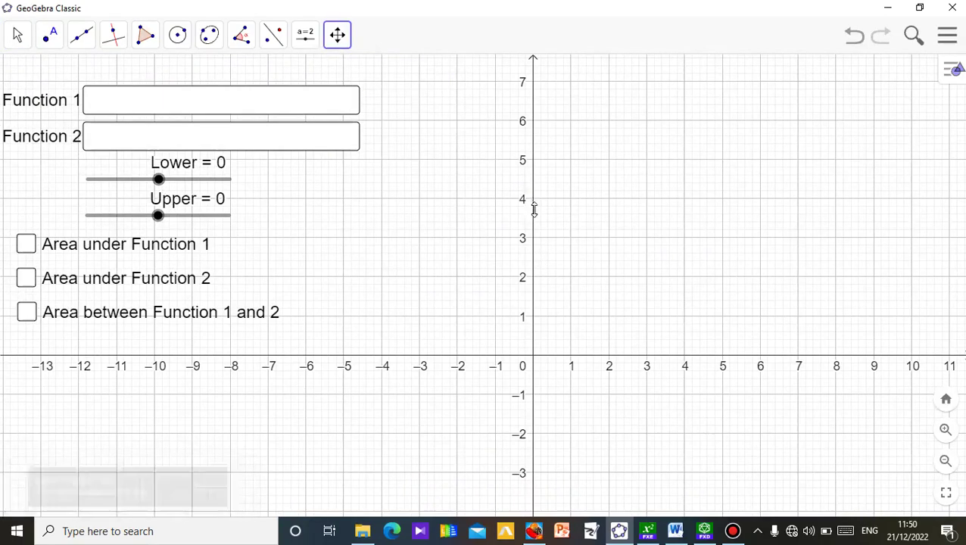
pyautogui.moveTo(534, 208); pyautogui.dragTo(533, 257)
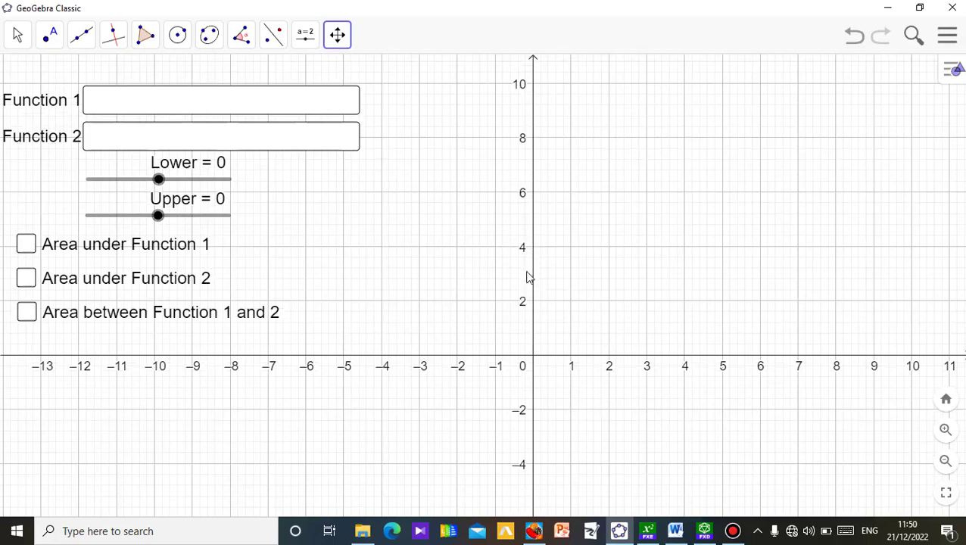
pyautogui.moveTo(534, 214); pyautogui.dragTo(535, 295)
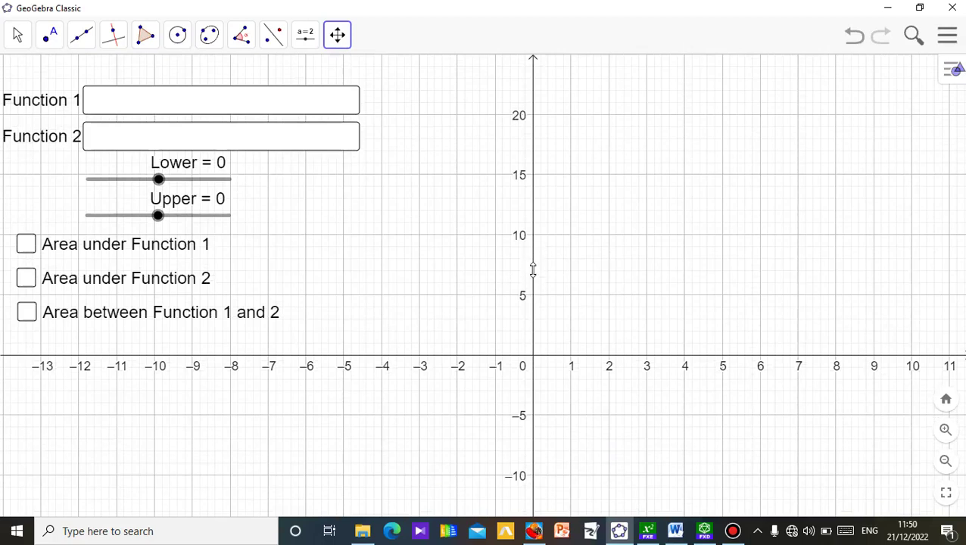
pyautogui.moveTo(533, 270); pyautogui.dragTo(534, 333)
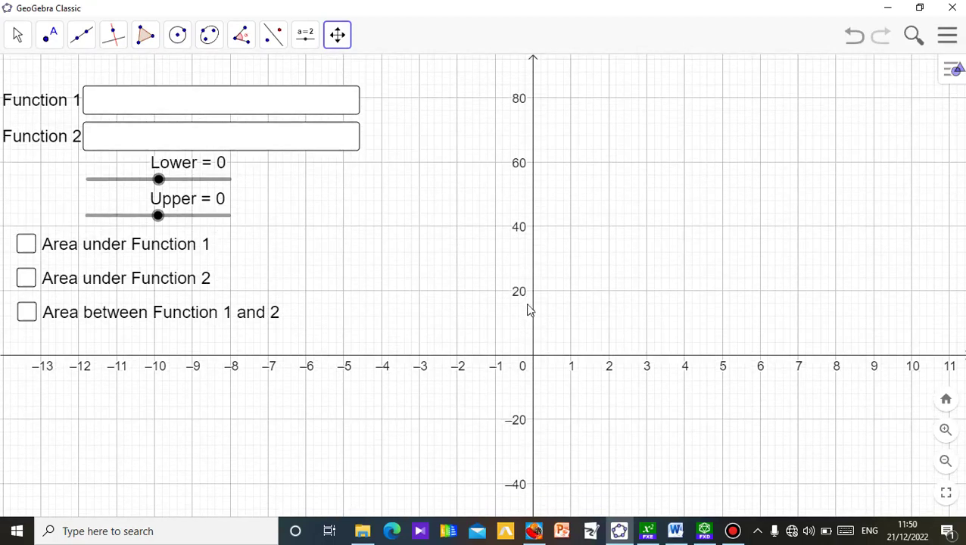
pyautogui.moveTo(532, 298); pyautogui.dragTo(534, 53)
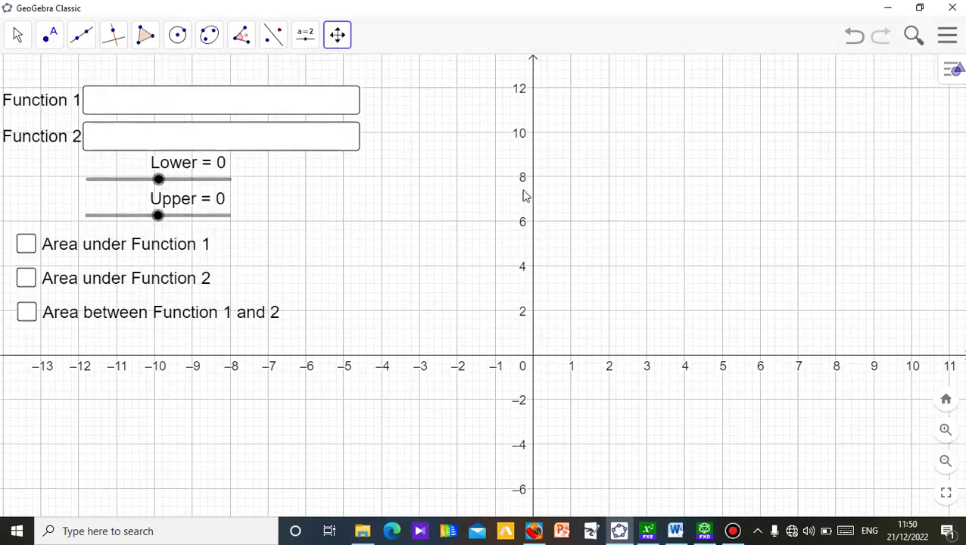
pyautogui.moveTo(532, 263); pyautogui.dragTo(532, 202)
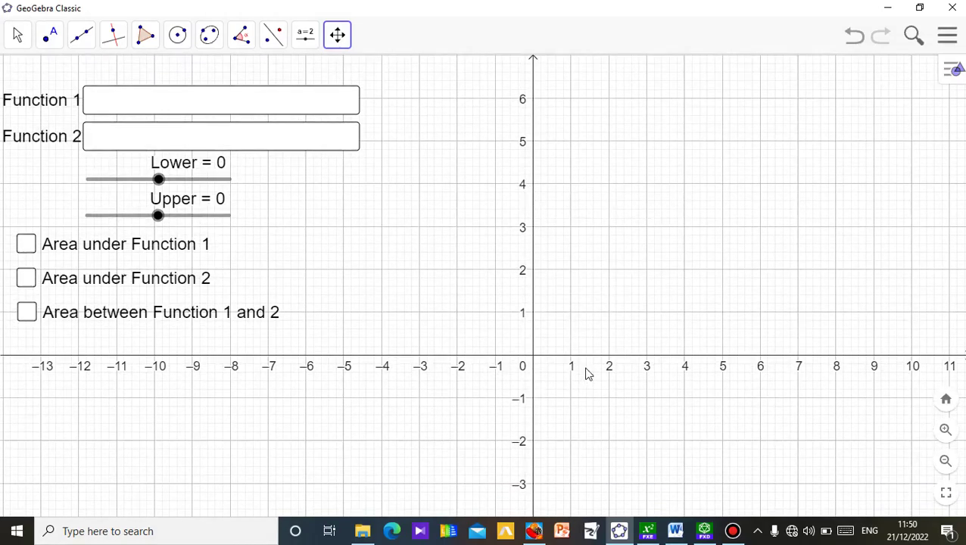
# Step: Rescale the x-axis to unit gridlines spanning about −14 to 11
pyautogui.moveTo(581, 355); pyautogui.dragTo(737, 349)
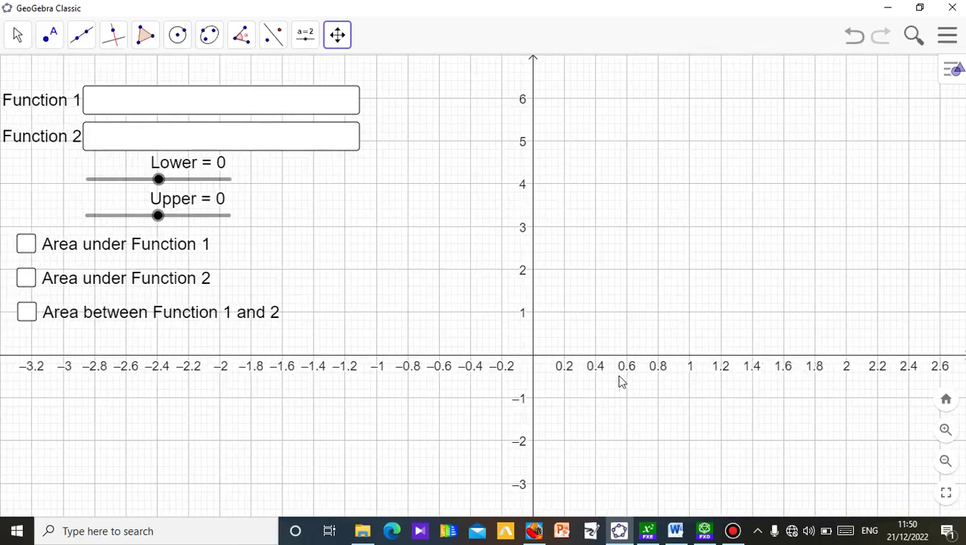
pyautogui.moveTo(652, 355); pyautogui.dragTo(546, 355)
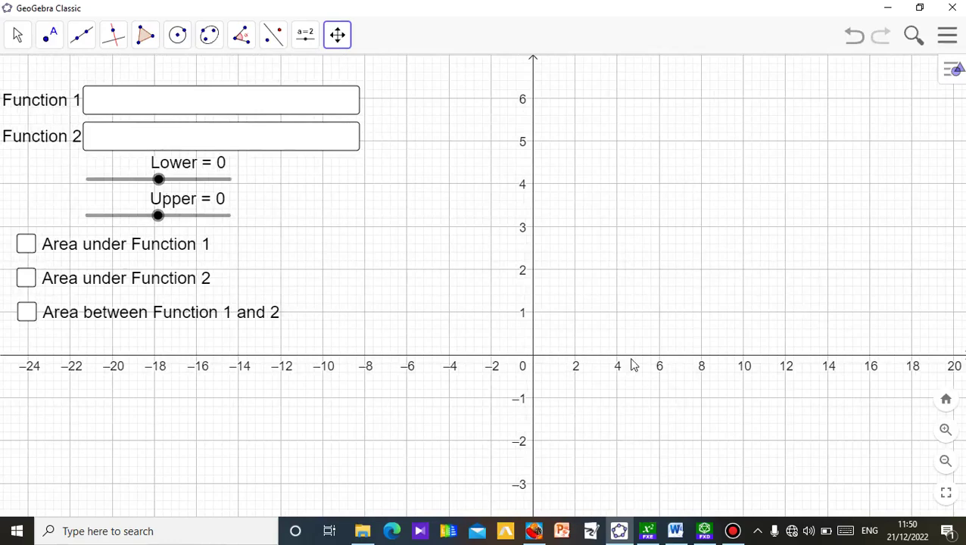
pyautogui.moveTo(614, 355); pyautogui.dragTo(762, 363)
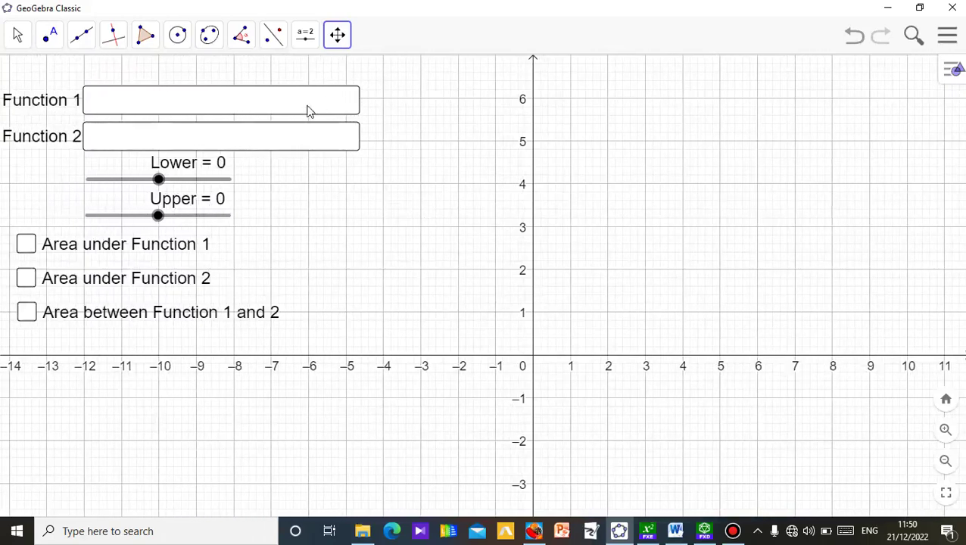
# Step: Enter 2x as Function 1 and plot its graph
pyautogui.click(17, 34)
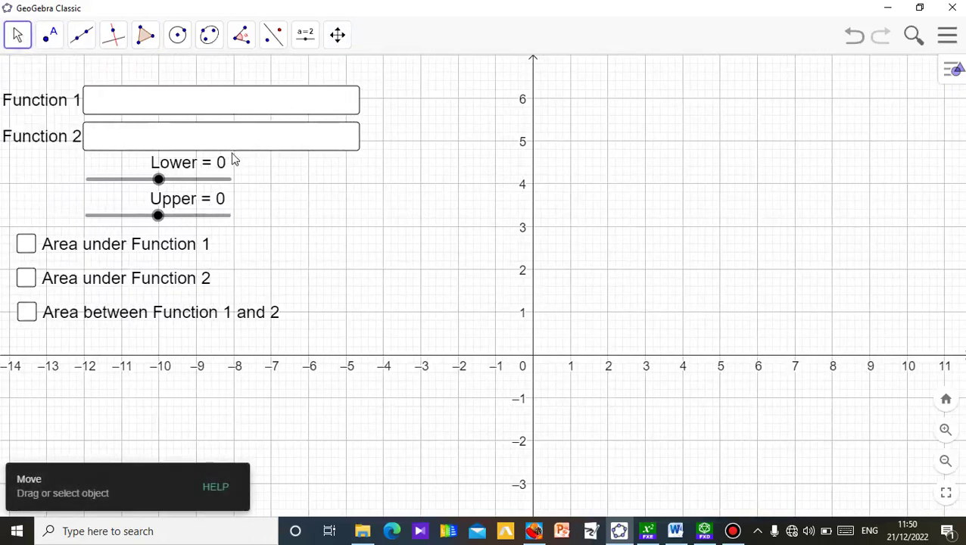
pyautogui.click(217, 111)
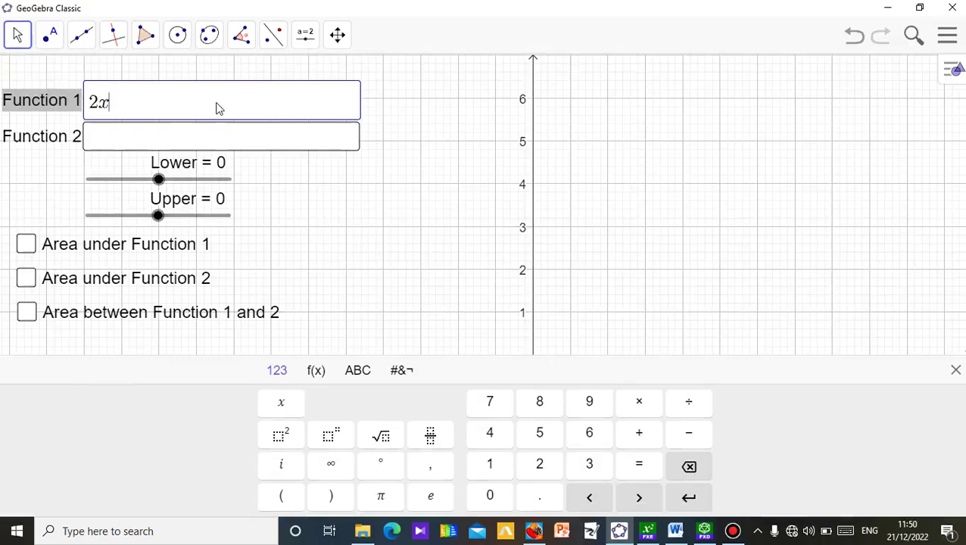
pyautogui.press('Return')
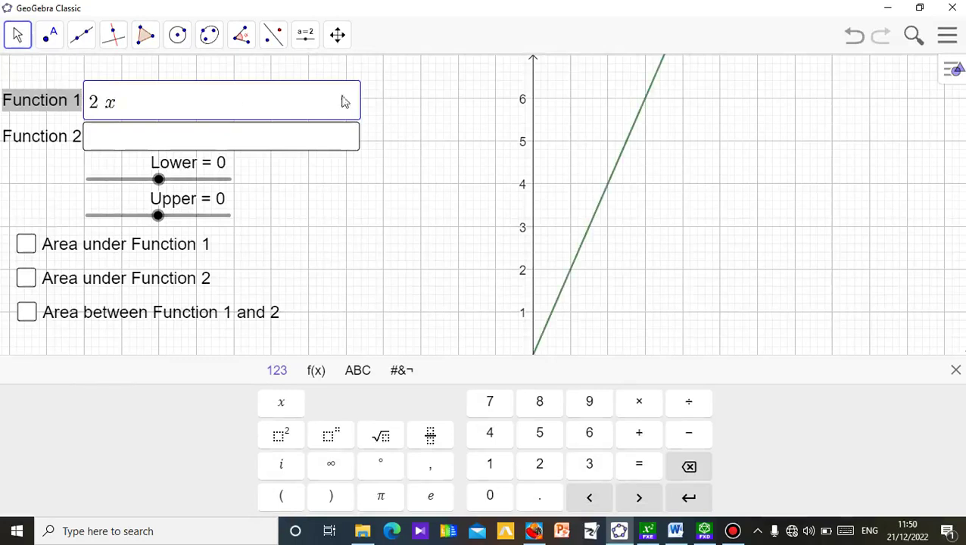
pyautogui.click(470, 154)
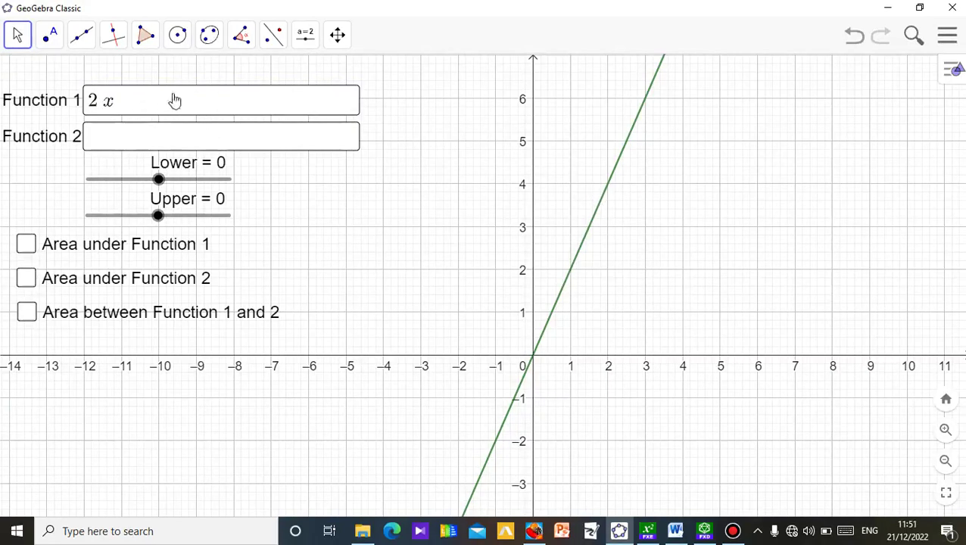
# Step: Show the area under Function 1 and set the lower limit to 1
pyautogui.click(30, 245)
pyautogui.moveTo(159, 180); pyautogui.dragTo(163, 180)
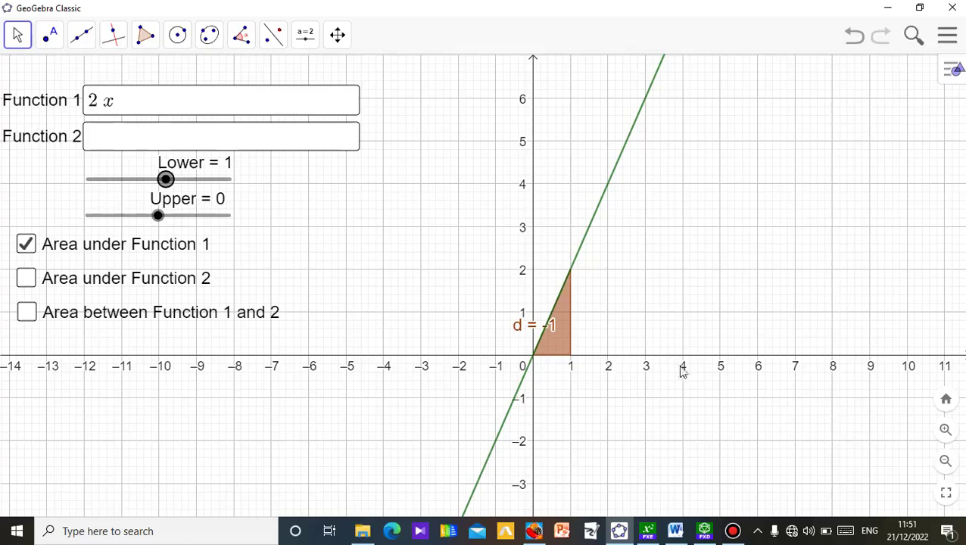
# Step: Set the upper limit of the area under Function 1 to 4
pyautogui.moveTo(158, 217); pyautogui.dragTo(159, 216)
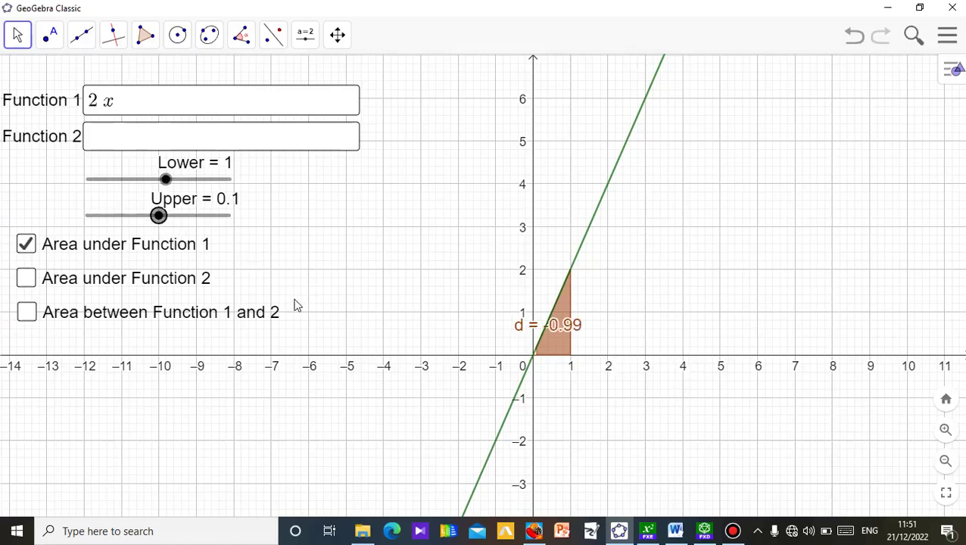
pyautogui.press('Right')
pyautogui.press('Right')
pyautogui.press('Right')
pyautogui.press('Right')
pyautogui.press('Right')
pyautogui.press('Right')
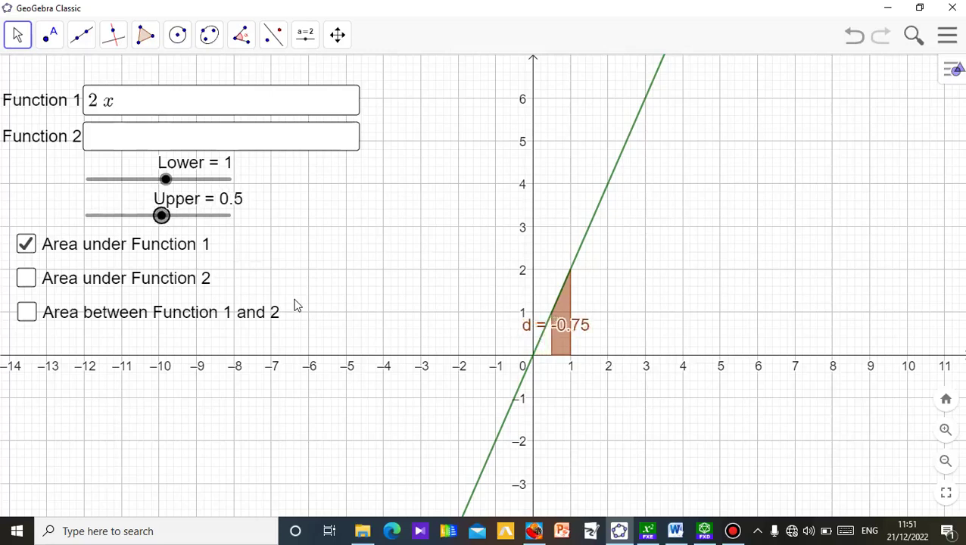
pyautogui.press('Right')
pyautogui.press('Right')
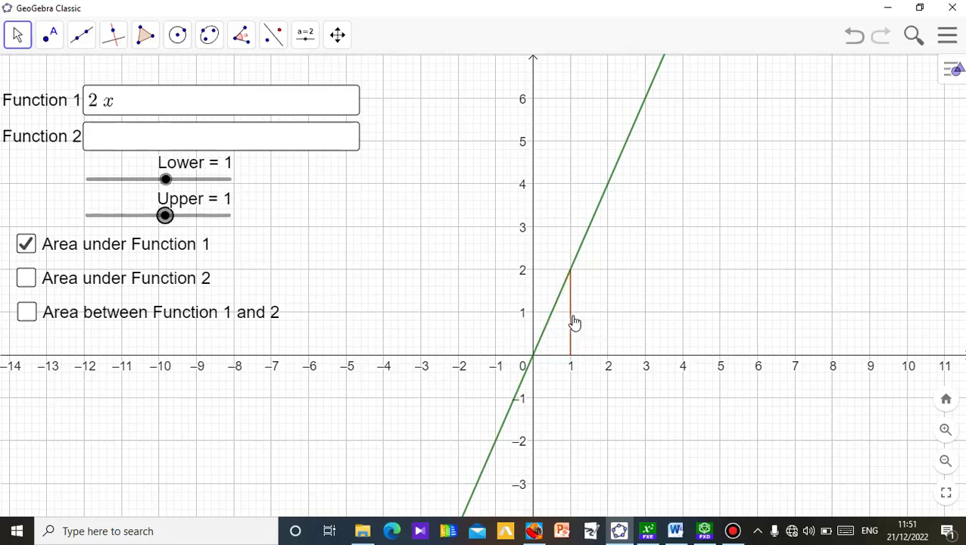
pyautogui.press('Right')
pyautogui.press('Right')
pyautogui.press('Right')
pyautogui.press('Right')
pyautogui.press('Right')
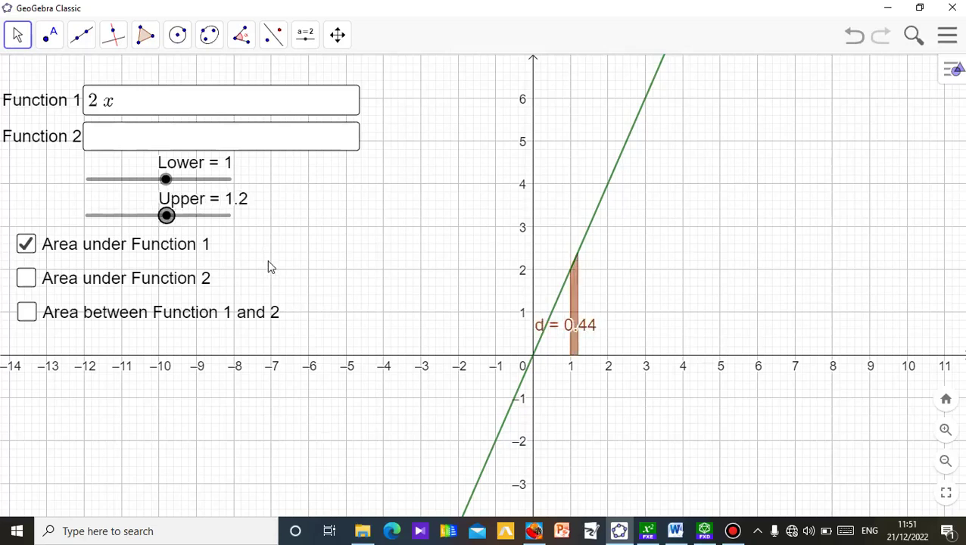
pyautogui.press('Right')
pyautogui.press('Right')
pyautogui.press('Right')
pyautogui.press('Right')
pyautogui.press('Right')
pyautogui.press('Right')
pyautogui.press('Right')
pyautogui.press('Right')
pyautogui.press('Right')
pyautogui.press('Right')
pyautogui.press('Right')
pyautogui.press('Right')
pyautogui.press('Right')
pyautogui.press('Right')
pyautogui.press('Right')
pyautogui.press('Right')
pyautogui.press('Right')
pyautogui.press('Right')
pyautogui.press('Right')
pyautogui.press('Right')
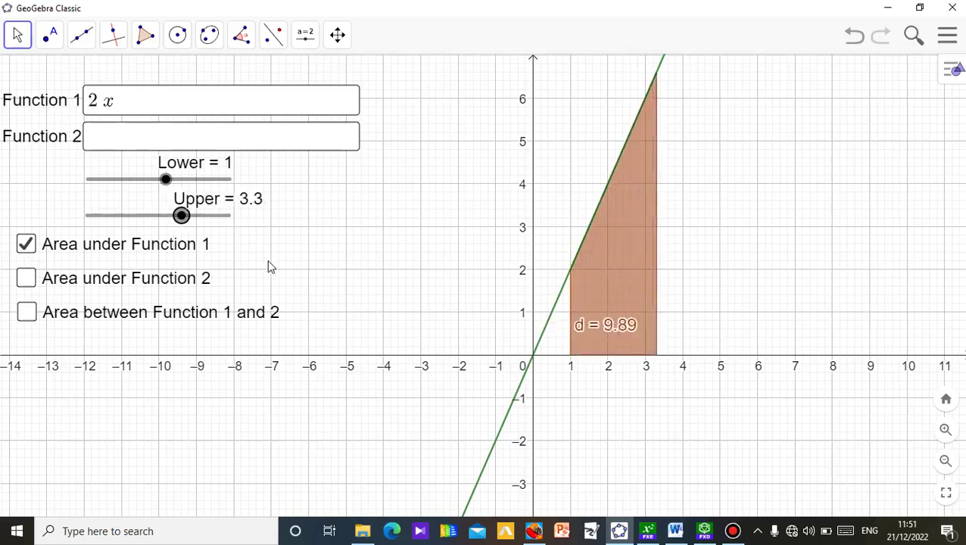
pyautogui.press('Right')
pyautogui.press('Right')
pyautogui.press('Right')
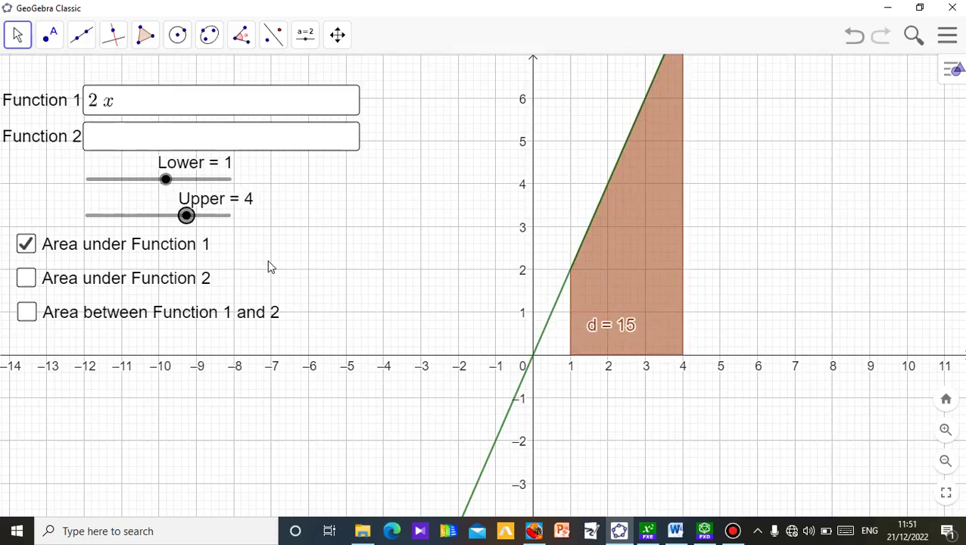
# Step: Bring the whole shaded region into view and move its area label below the x-axis
pyautogui.moveTo(477, 217); pyautogui.dragTo(462, 281)
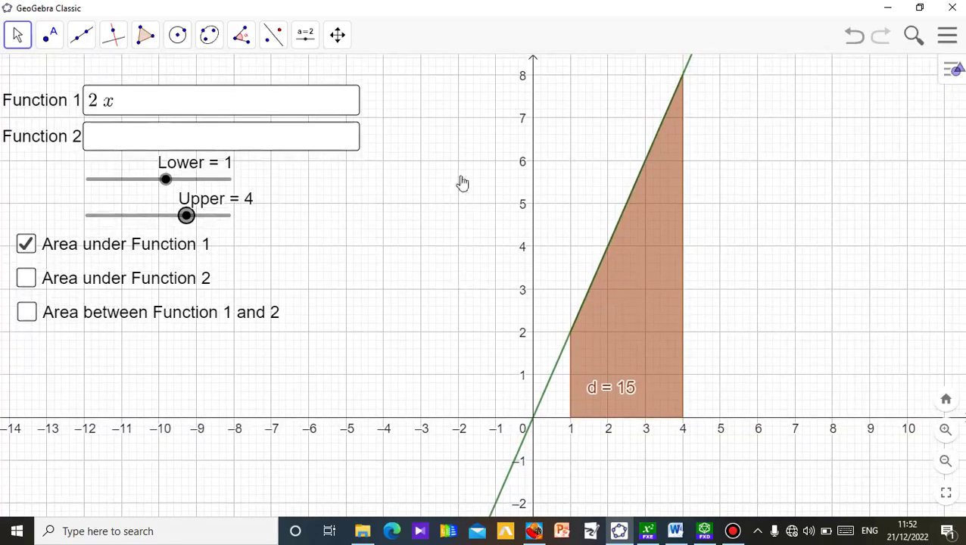
pyautogui.moveTo(462, 183); pyautogui.dragTo(441, 203)
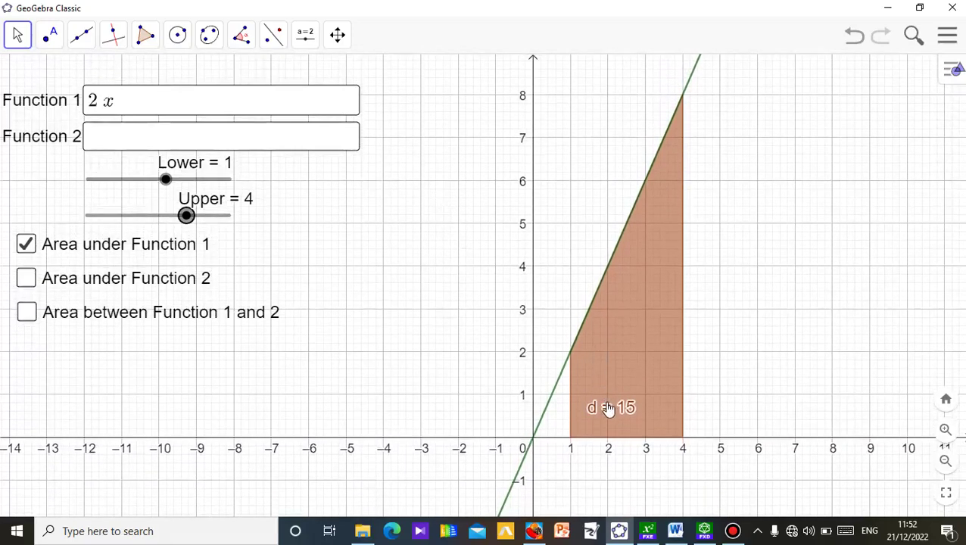
pyautogui.moveTo(610, 407)
pyautogui.mouseDown()
pyautogui.moveTo(587, 316)
pyautogui.moveTo(623, 349)
pyautogui.moveTo(645, 397)
pyautogui.moveTo(700, 412)
pyautogui.moveTo(694, 461)
pyautogui.moveTo(640, 491)
pyautogui.moveTo(655, 474)
pyautogui.mouseUp()
# Step: Reset both the upper and the lower limit to 0
pyautogui.moveTo(185, 229); pyautogui.dragTo(162, 227)
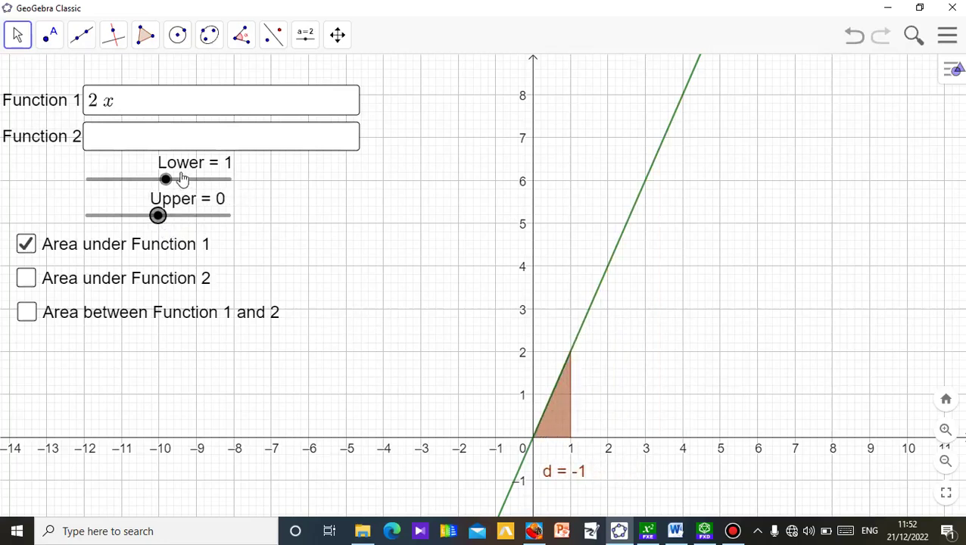
pyautogui.moveTo(165, 182); pyautogui.dragTo(168, 182)
pyautogui.press('Left')
pyautogui.press('Left')
pyautogui.press('Left')
pyautogui.press('Left')
pyautogui.press('Left')
pyautogui.press('Left')
pyautogui.press('Left')
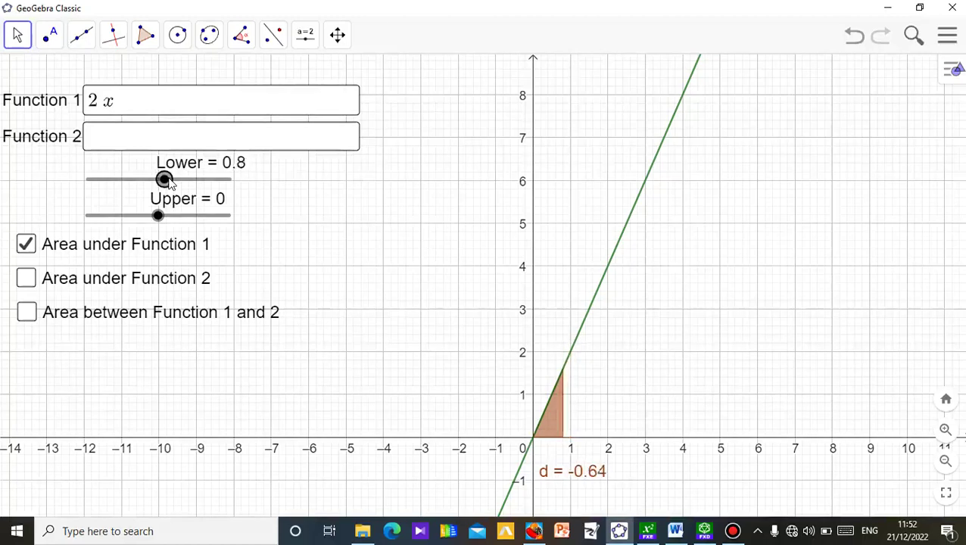
pyautogui.press('Left')
pyautogui.press('Left')
pyautogui.press('Left')
pyautogui.press('Left')
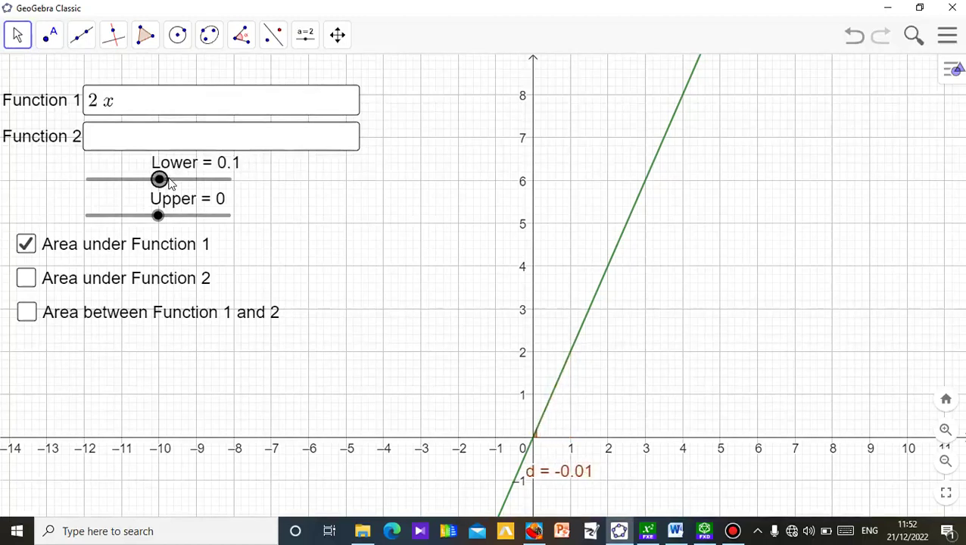
pyautogui.click(392, 283)
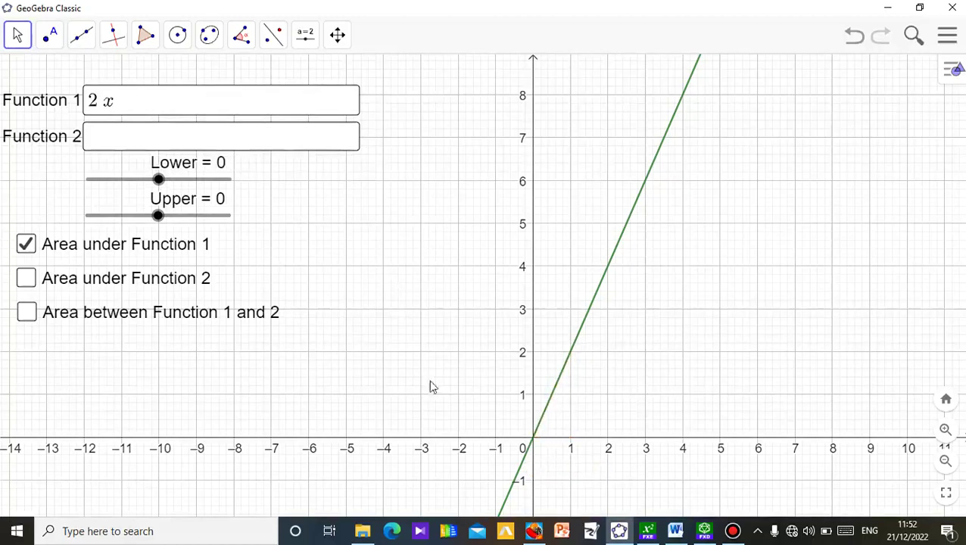
# Step: Hide the area under Function 1 and switch to the Word document "Area under and between curves"
pyautogui.click(29, 250)
pyautogui.click(676, 535)
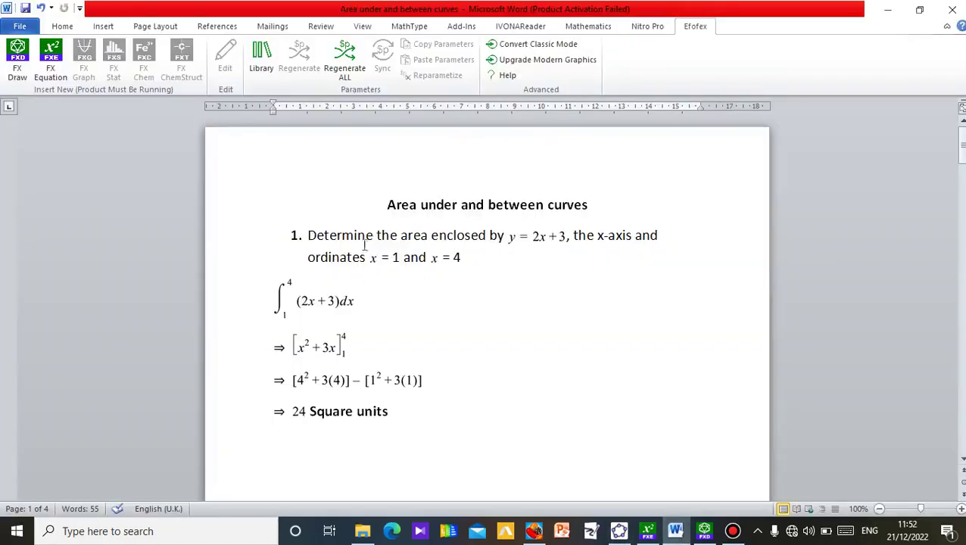
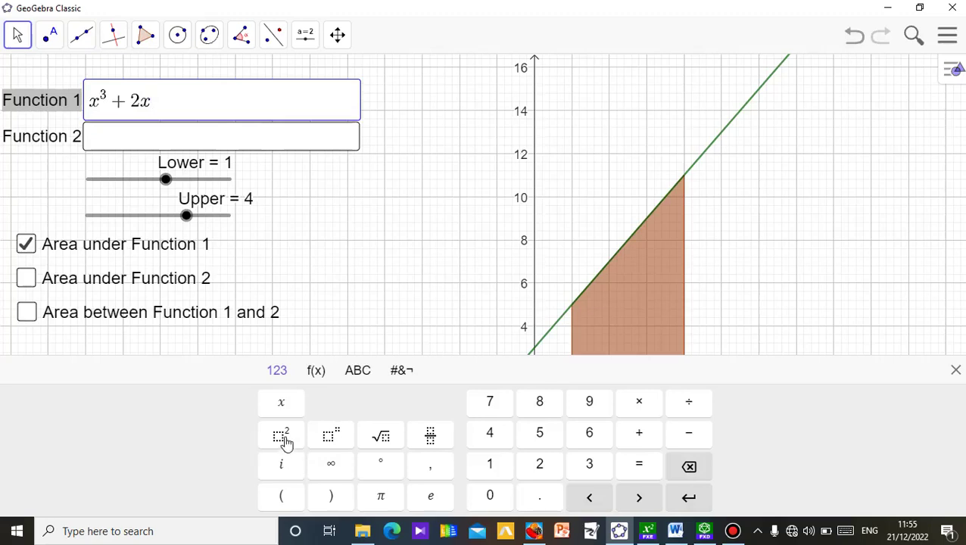
# Step: Complete Function 1 as x³ + 2x² − 5x − 6 and plot its graph
pyautogui.click(281, 435)
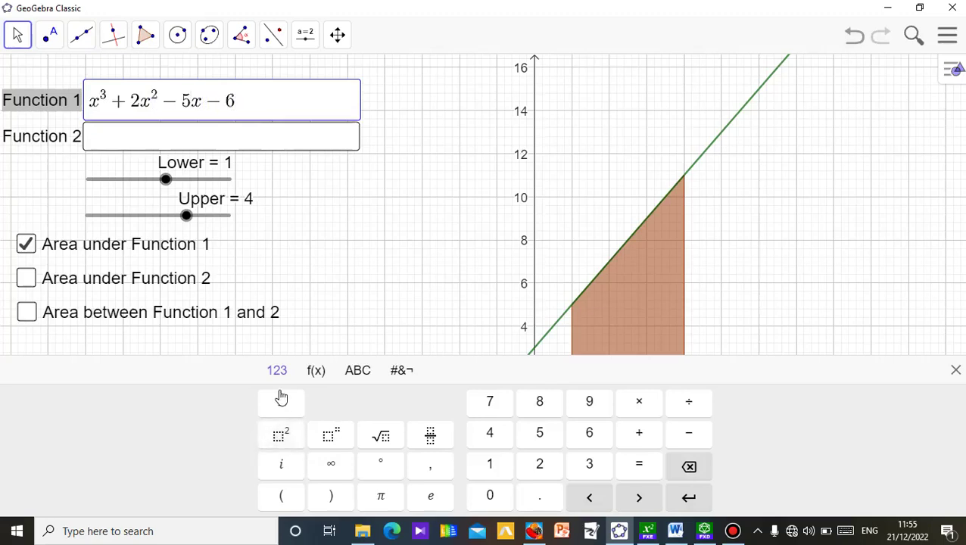
pyautogui.press('Return')
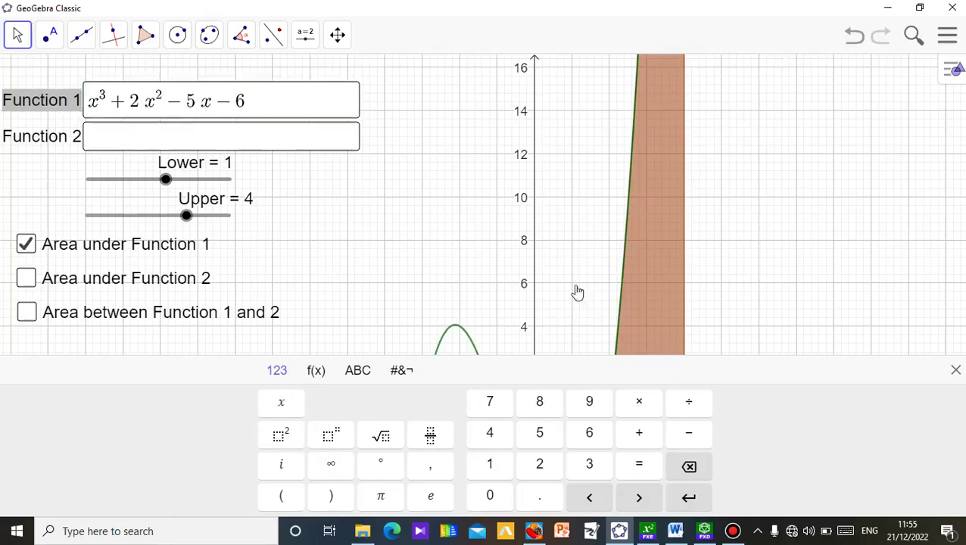
pyautogui.click(578, 290)
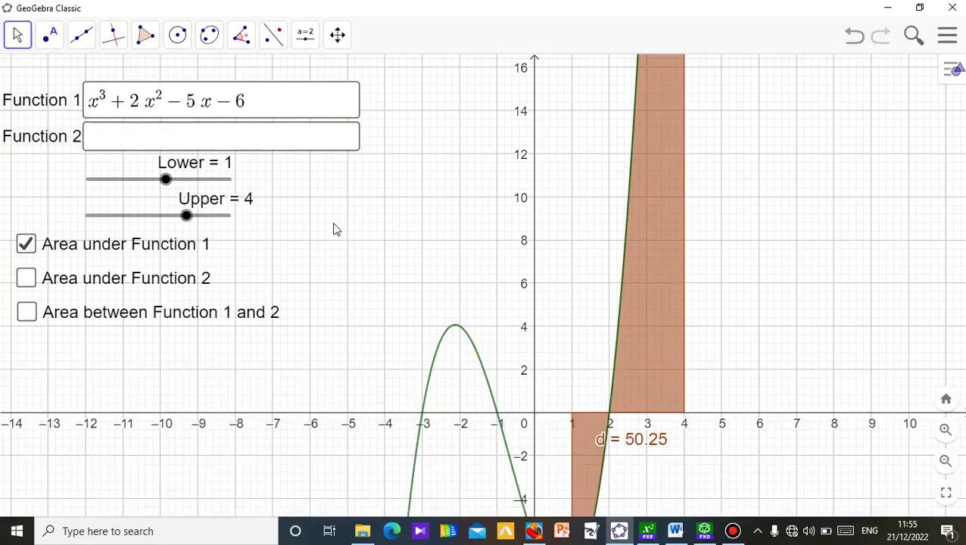
# Step: Hide the area under the cubic Function 1 and return the upper and lower limits to 0
pyautogui.click(28, 245)
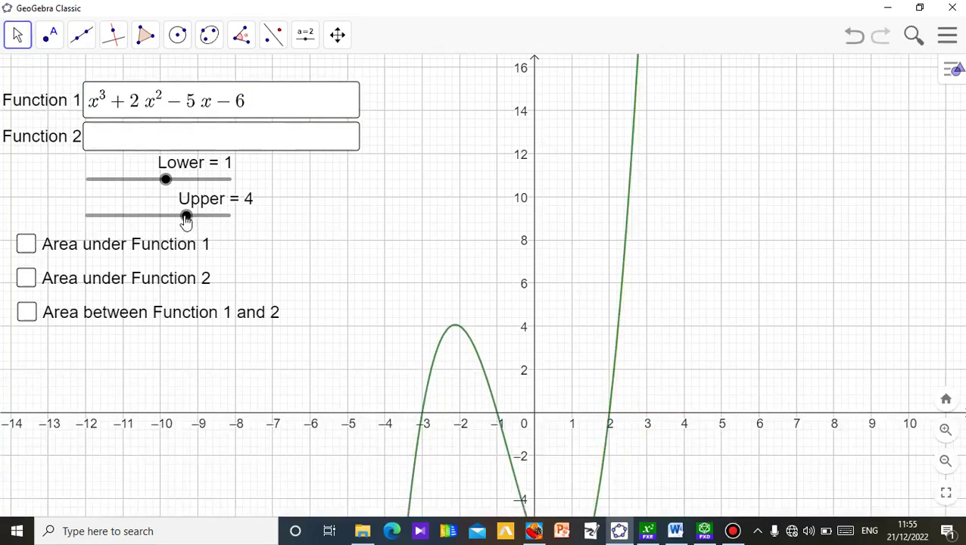
pyautogui.moveTo(186, 215); pyautogui.dragTo(158, 218)
pyautogui.moveTo(166, 180); pyautogui.dragTo(158, 180)
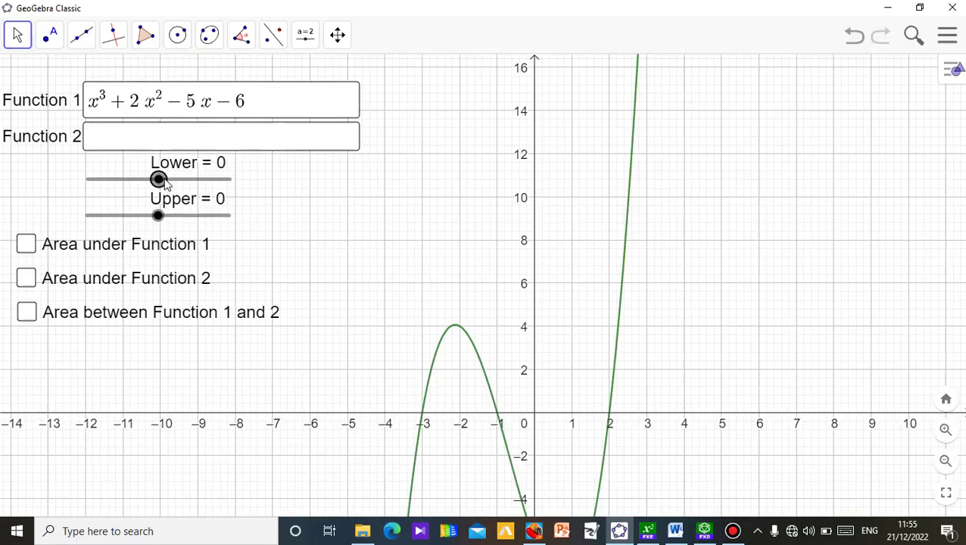
# Step: Widen the x-axis scale, slightly compress the y-axis scale and reposition the graph to display the cubic's turning points and x-intercepts
pyautogui.moveTo(676, 269); pyautogui.dragTo(711, 151)
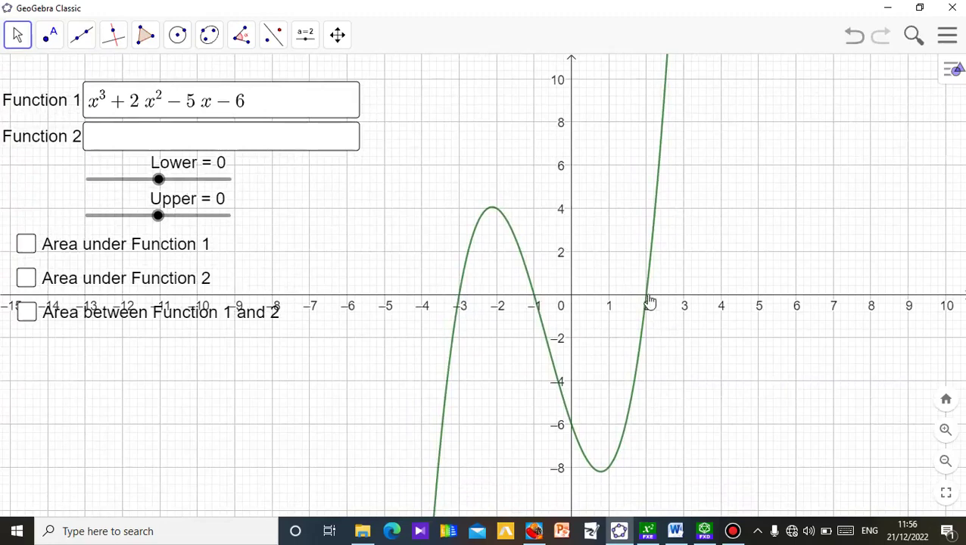
pyautogui.click(337, 36)
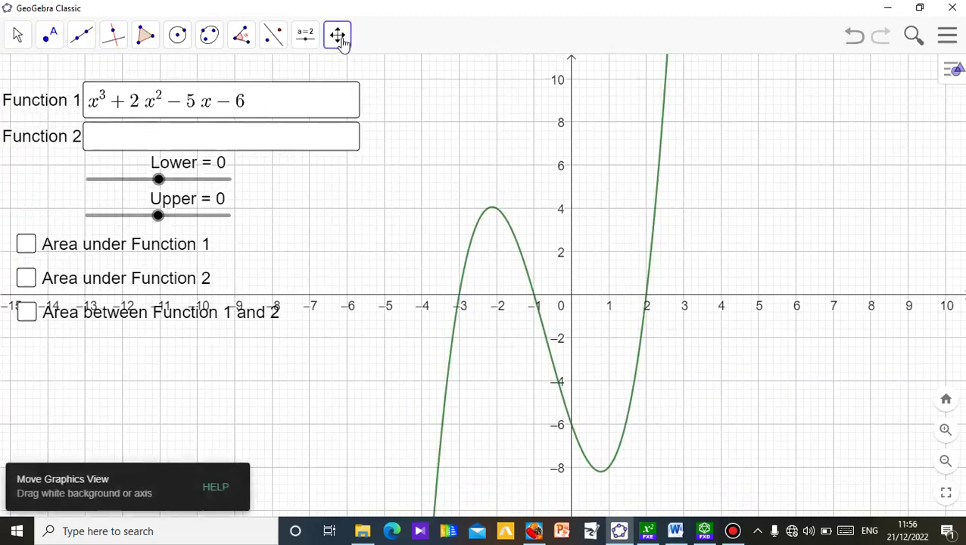
pyautogui.click(338, 36)
pyautogui.click(379, 78)
pyautogui.moveTo(696, 296); pyautogui.dragTo(814, 297)
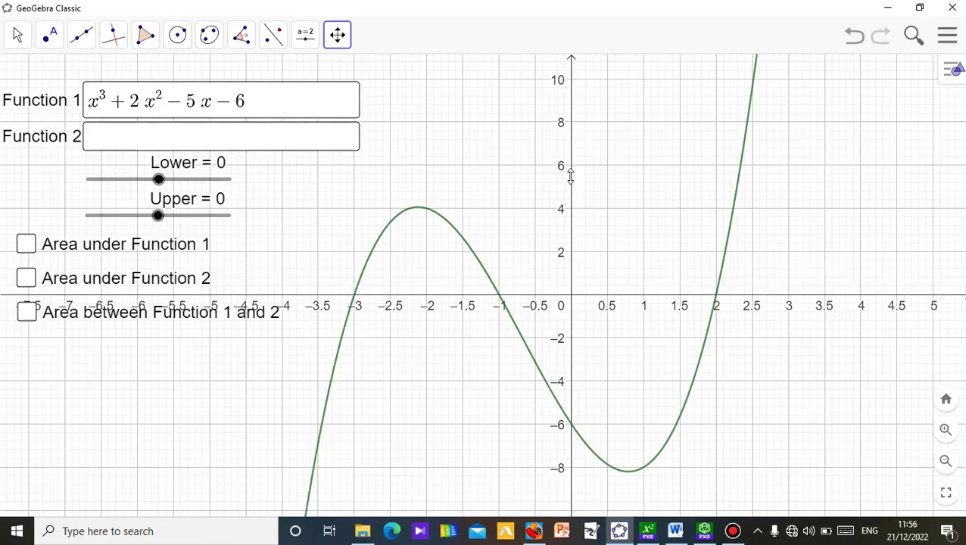
pyautogui.moveTo(572, 174); pyautogui.dragTo(571, 189)
pyautogui.click(18, 37)
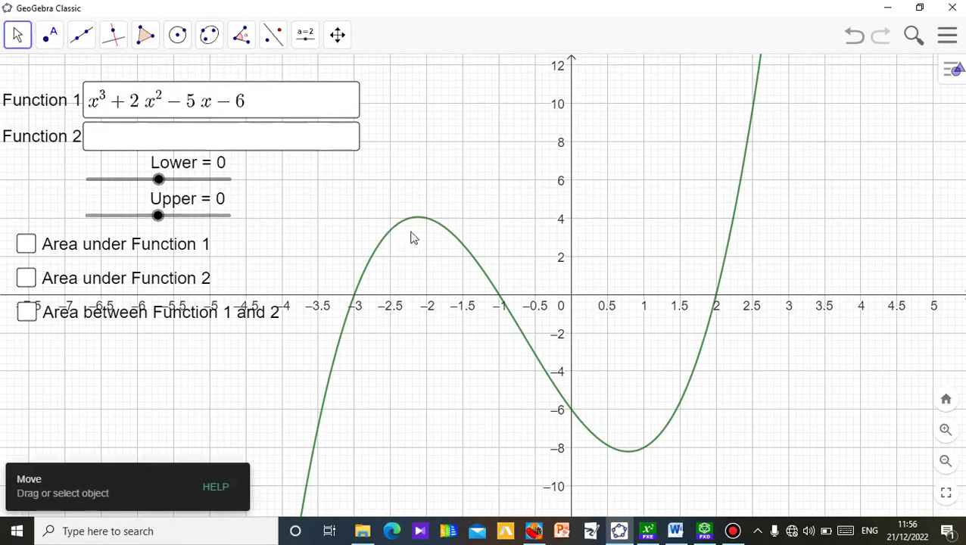
pyautogui.moveTo(455, 228); pyautogui.dragTo(515, 214)
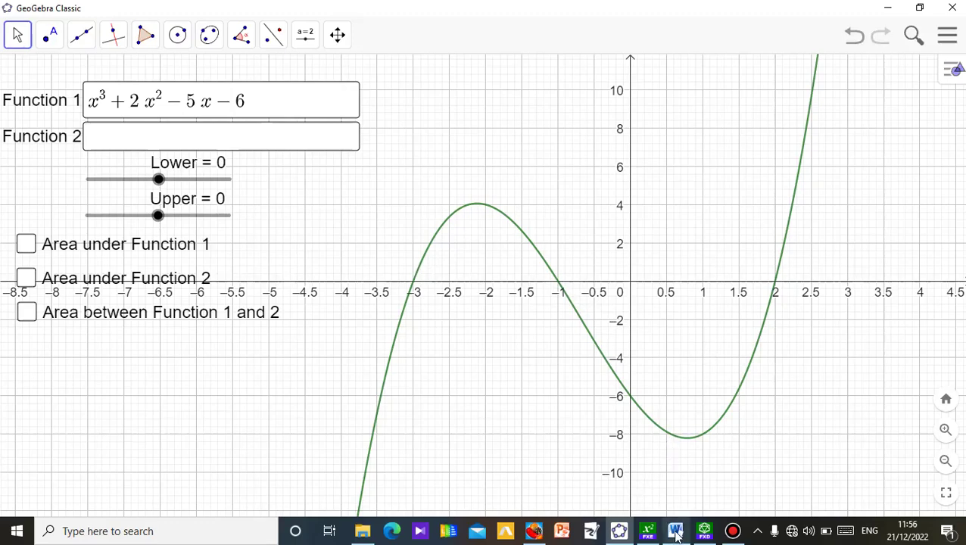
# Step: Compare problem 2's worked integrals in the Word document with the cubic's regions in GeoGebra, ending back at the graph
pyautogui.moveTo(675, 529)
pyautogui.click(640, 447)
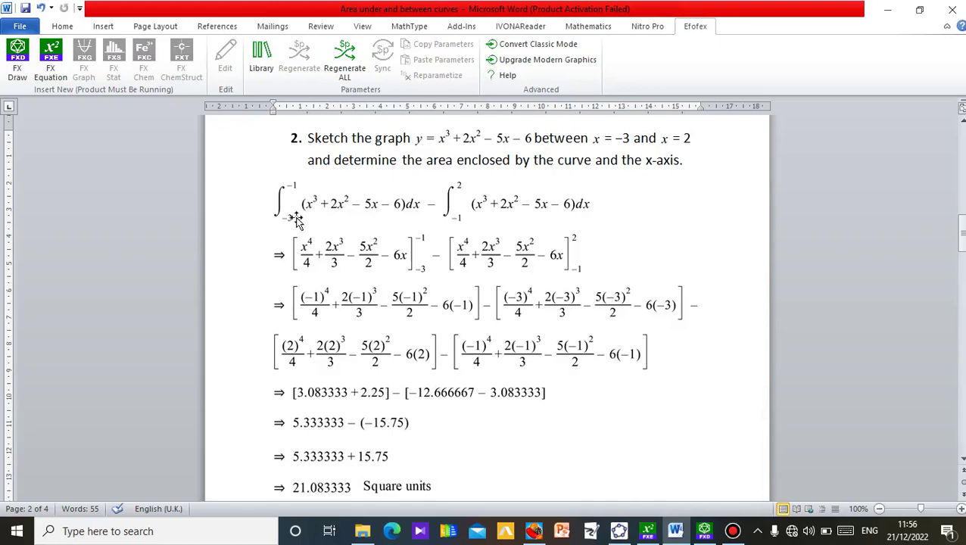
pyautogui.click(620, 531)
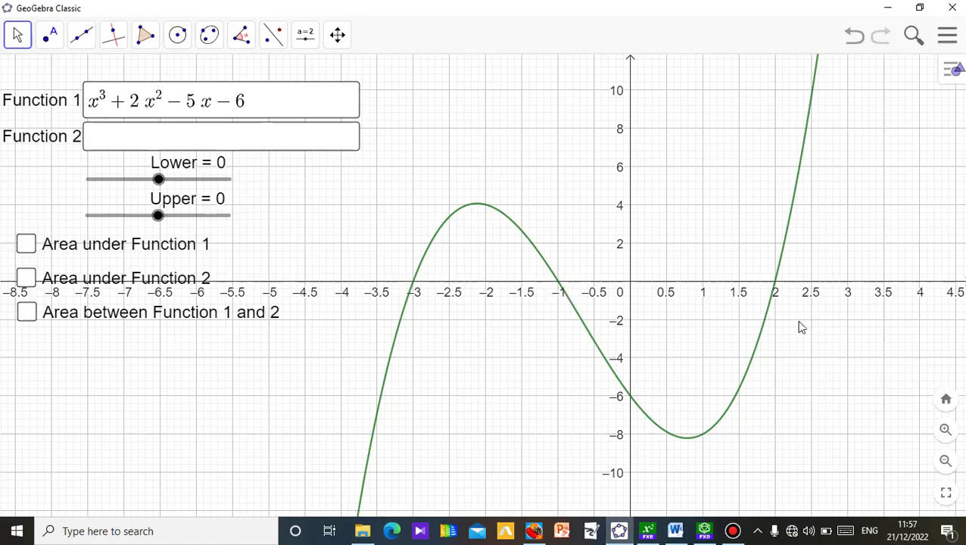
pyautogui.click(675, 530)
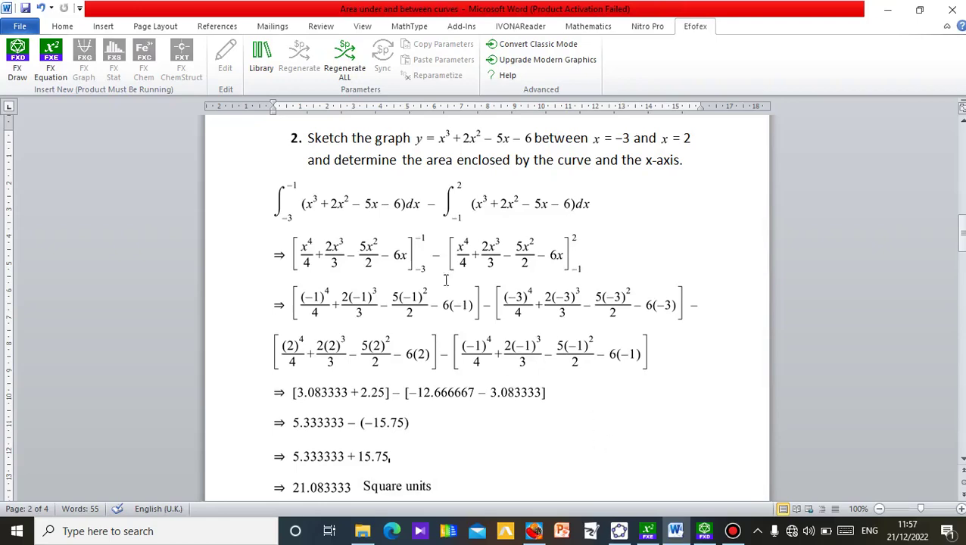
pyautogui.click(619, 531)
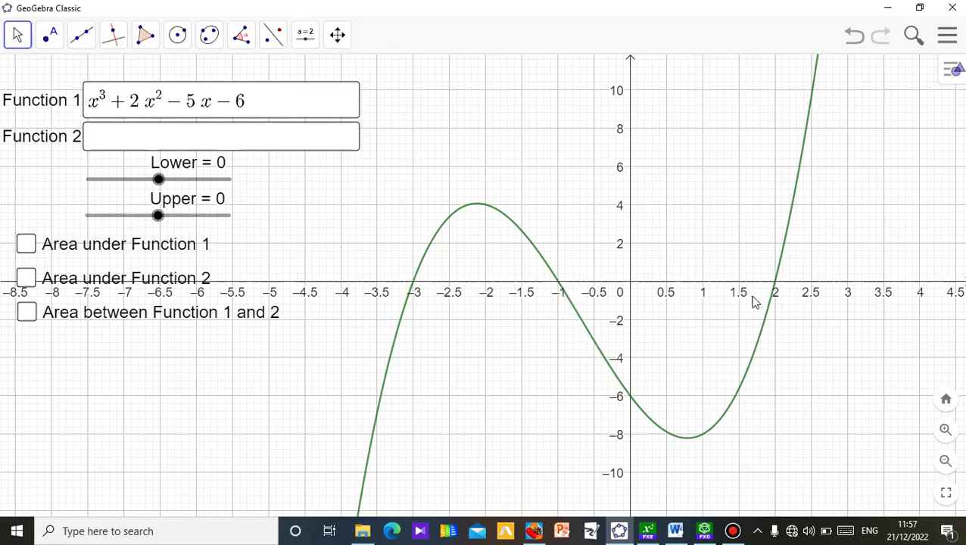
pyautogui.click(675, 531)
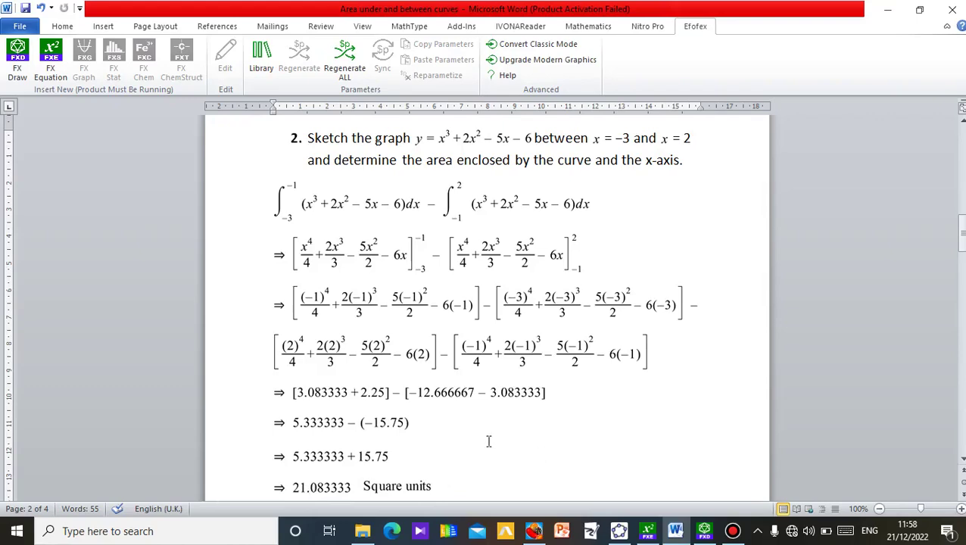
pyautogui.click(625, 536)
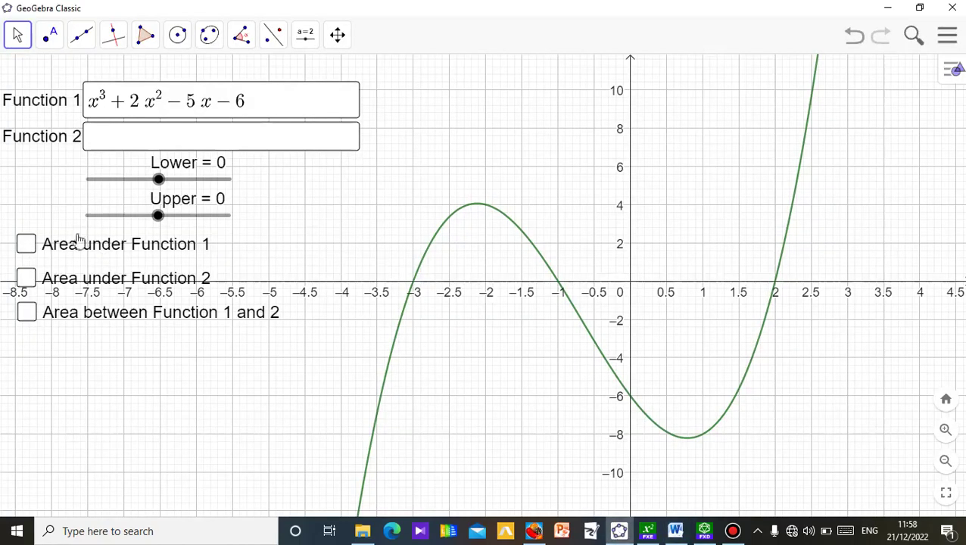
# Step: Show the area under Function 1 and set the lower limit to −3
pyautogui.click(27, 250)
pyautogui.moveTo(158, 179); pyautogui.dragTo(162, 184)
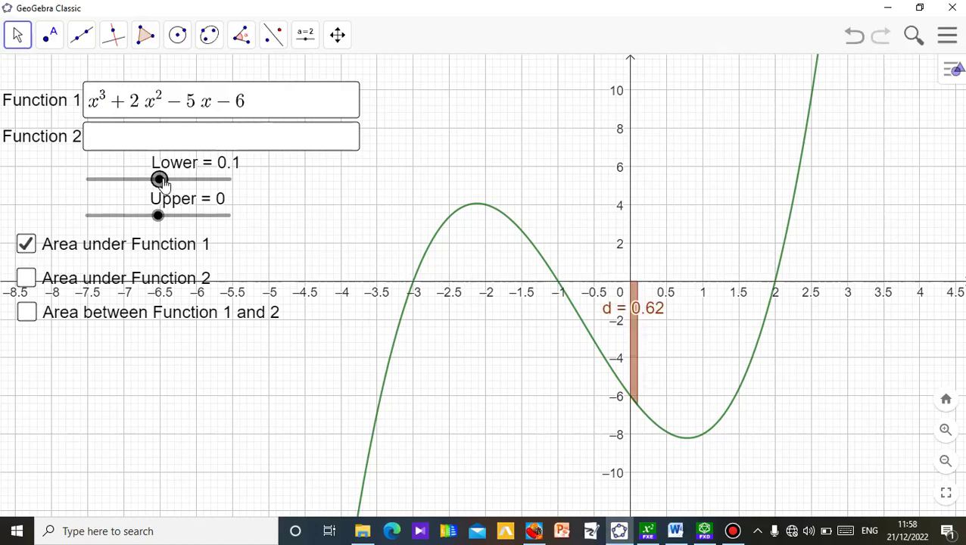
pyautogui.press('Left')
pyautogui.press('Left')
pyautogui.press('Left')
pyautogui.press('Left')
pyautogui.press('Left')
pyautogui.press('Left')
pyautogui.press('Left')
pyautogui.press('Left')
pyautogui.press('Left')
pyautogui.press('Left')
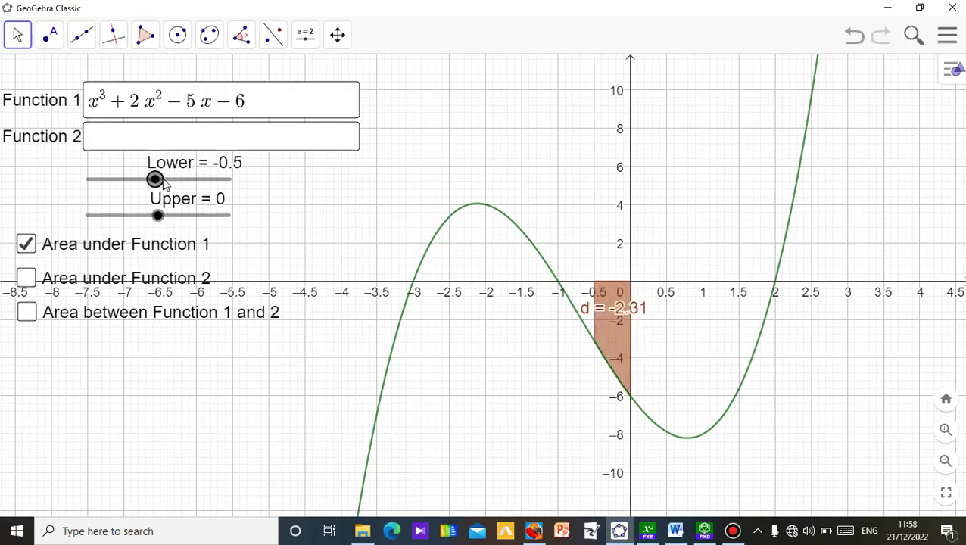
pyautogui.press('Left')
pyautogui.press('Left')
pyautogui.press('Left')
pyautogui.press('Left')
pyautogui.press('Left')
pyautogui.press('Left')
pyautogui.press('Left')
pyautogui.press('Left')
pyautogui.press('Left')
pyautogui.press('Left')
pyautogui.press('Left')
pyautogui.press('Left')
pyautogui.press('Left')
pyautogui.press('Left')
pyautogui.press('Left')
pyautogui.press('Left')
pyautogui.press('Left')
pyautogui.press('Left')
pyautogui.press('Left')
pyautogui.press('Left')
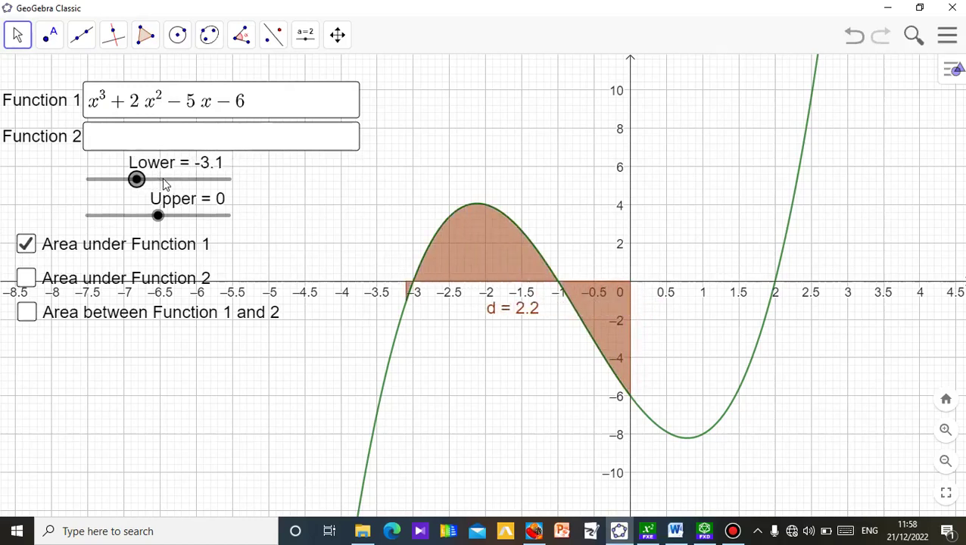
pyautogui.press('Right')
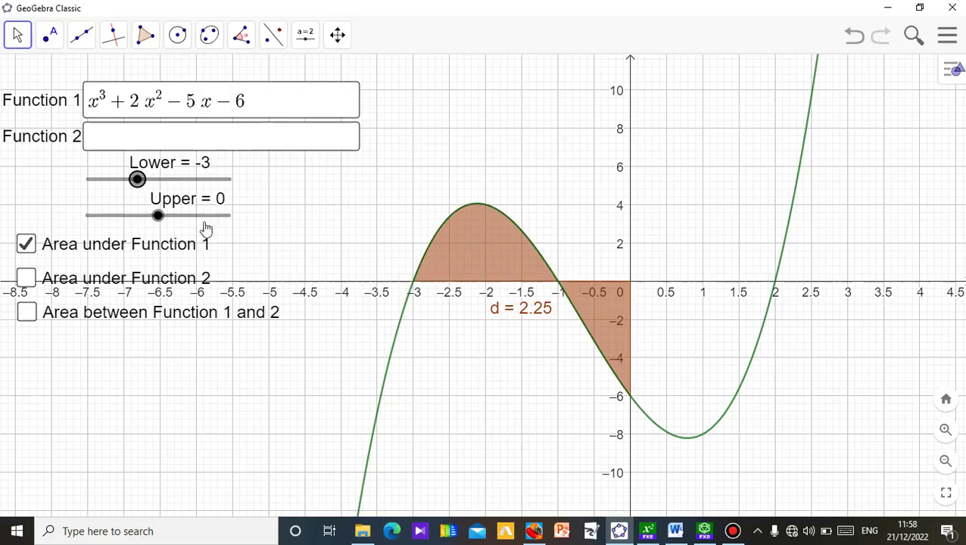
# Step: Set the upper limit to −1 to shade the cubic's region above the x-axis
pyautogui.click(161, 216)
pyautogui.press('Left')
pyautogui.press('Left')
pyautogui.press('Left')
pyautogui.press('Left')
pyautogui.press('Left')
pyautogui.press('Left')
pyautogui.press('Left')
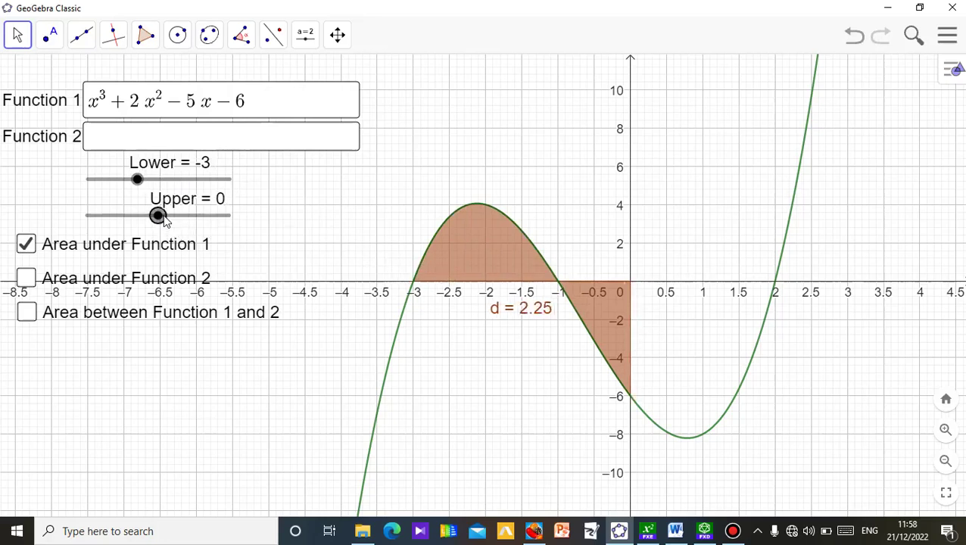
pyautogui.press('Left')
pyautogui.press('Left')
pyautogui.press('Left')
pyautogui.press('Left')
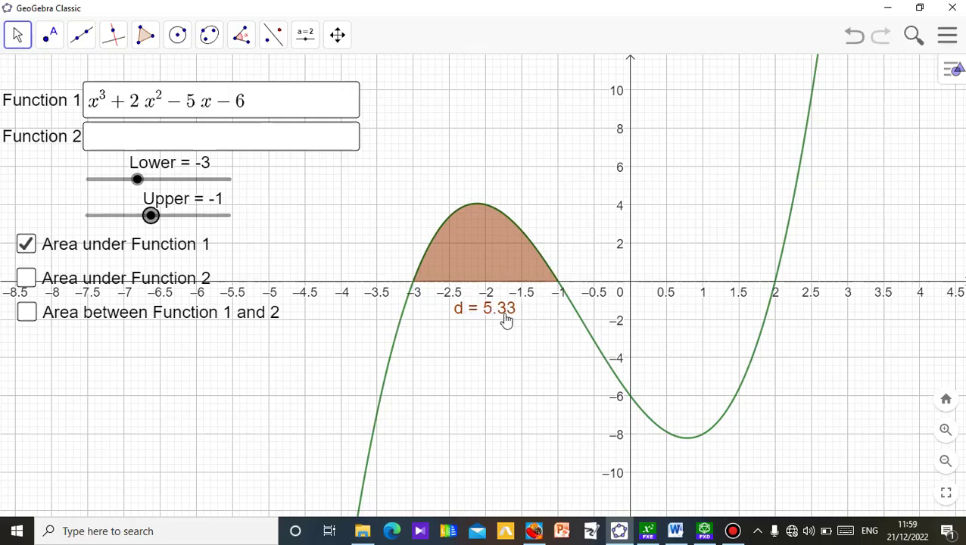
# Step: Set the lower limit to −1 for the cubic's second region
pyautogui.click(151, 215)
pyautogui.click(137, 179)
pyautogui.press('Right')
pyautogui.press('Right')
pyautogui.press('Right')
pyautogui.press('Right')
pyautogui.press('Right')
pyautogui.press('Right')
pyautogui.press('Right')
pyautogui.press('Right')
pyautogui.press('Right')
pyautogui.press('Right')
pyautogui.press('Right')
pyautogui.press('Right')
pyautogui.press('Right')
pyautogui.press('Right')
pyautogui.press('Right')
pyautogui.press('Right')
pyautogui.press('Right')
pyautogui.press('Right')
pyautogui.press('Right')
pyautogui.press('Right')
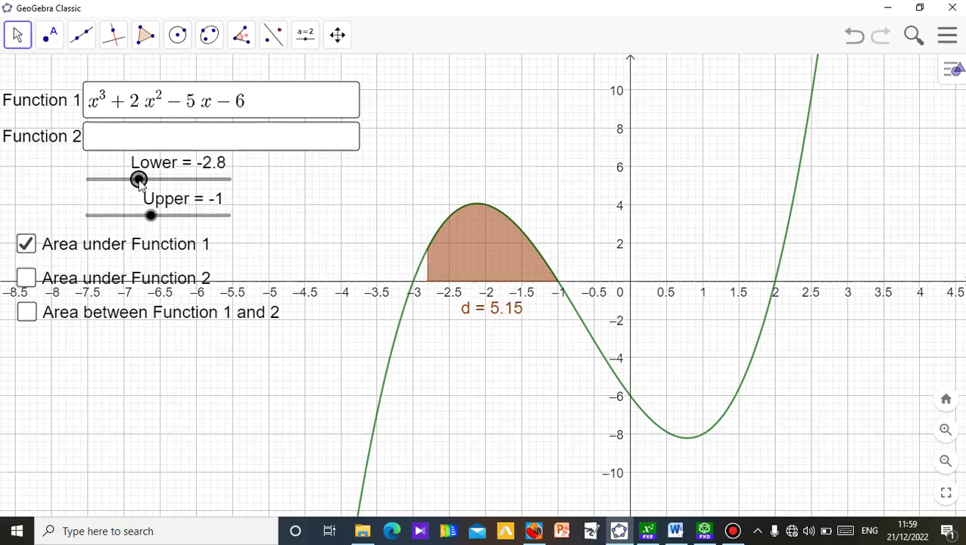
pyautogui.press('Right')
pyautogui.press('Left')
pyautogui.press('Left')
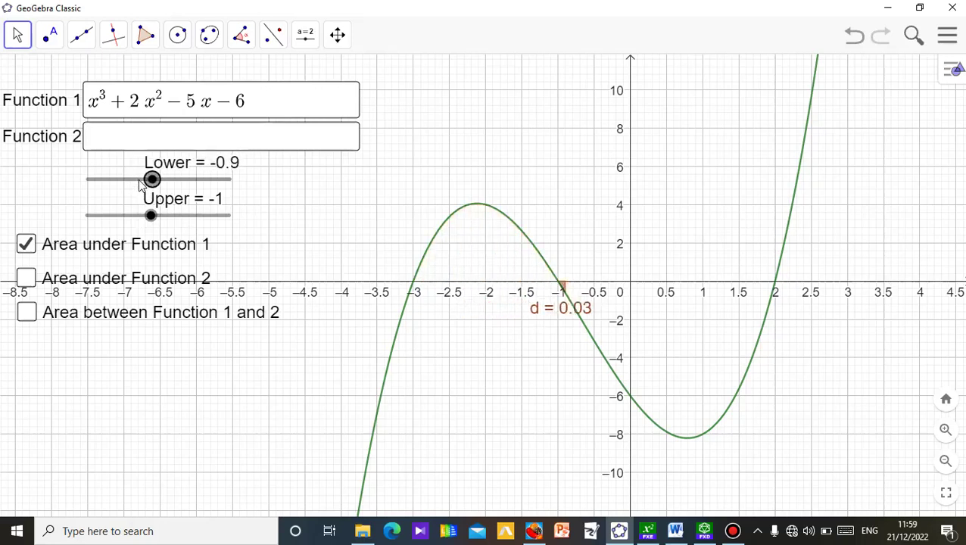
# Step: Set the upper limit to 2 to shade the cubic's region below the x-axis
pyautogui.moveTo(151, 215); pyautogui.dragTo(155, 217)
pyautogui.press('Right')
pyautogui.press('Right')
pyautogui.press('Right')
pyautogui.press('Right')
pyautogui.press('Right')
pyautogui.press('Right')
pyautogui.press('Right')
pyautogui.press('Right')
pyautogui.press('Right')
pyautogui.press('Right')
pyautogui.press('Right')
pyautogui.press('Right')
pyautogui.press('Right')
pyautogui.press('Right')
pyautogui.press('Right')
pyautogui.press('Right')
pyautogui.press('Right')
pyautogui.press('Right')
pyautogui.press('Right')
pyautogui.press('Right')
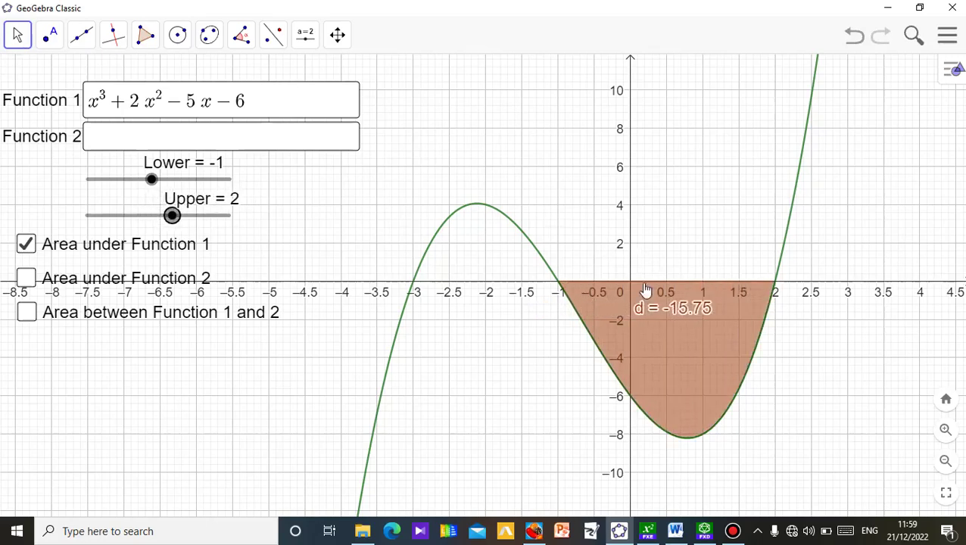
# Step: Move the area label above the x-axis and check the area against problem 2's solution in the Word document
pyautogui.moveTo(681, 318)
pyautogui.mouseDown()
pyautogui.moveTo(679, 257)
pyautogui.moveTo(686, 261)
pyautogui.mouseUp()
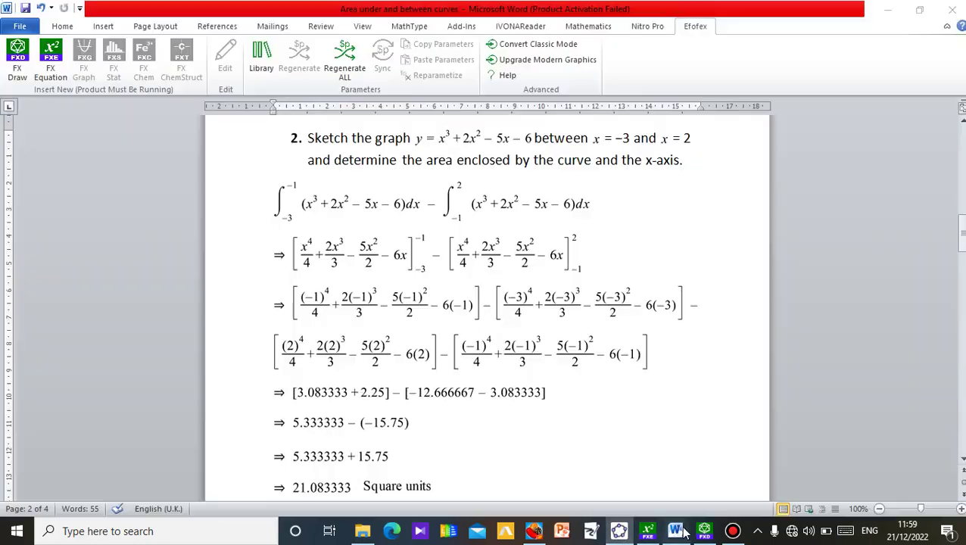
pyautogui.click(676, 530)
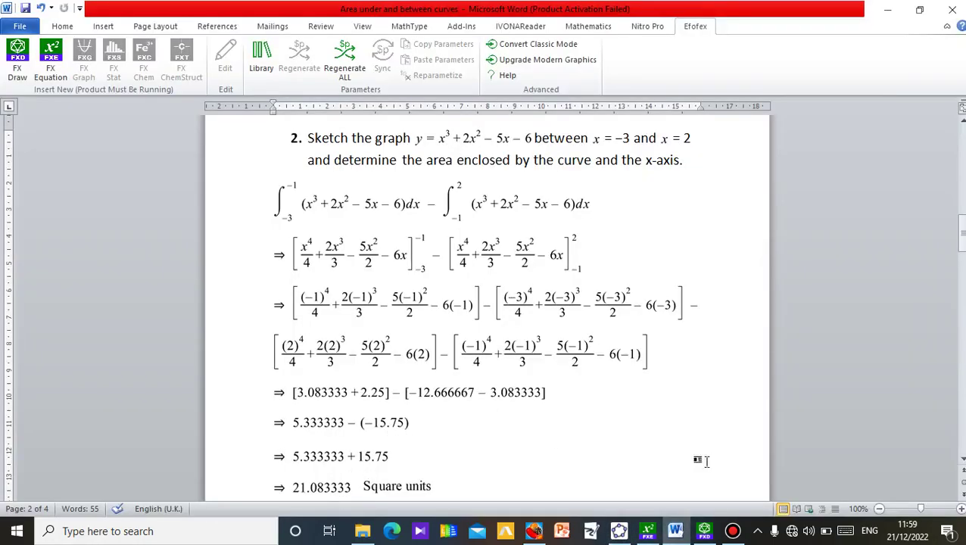
pyautogui.click(675, 531)
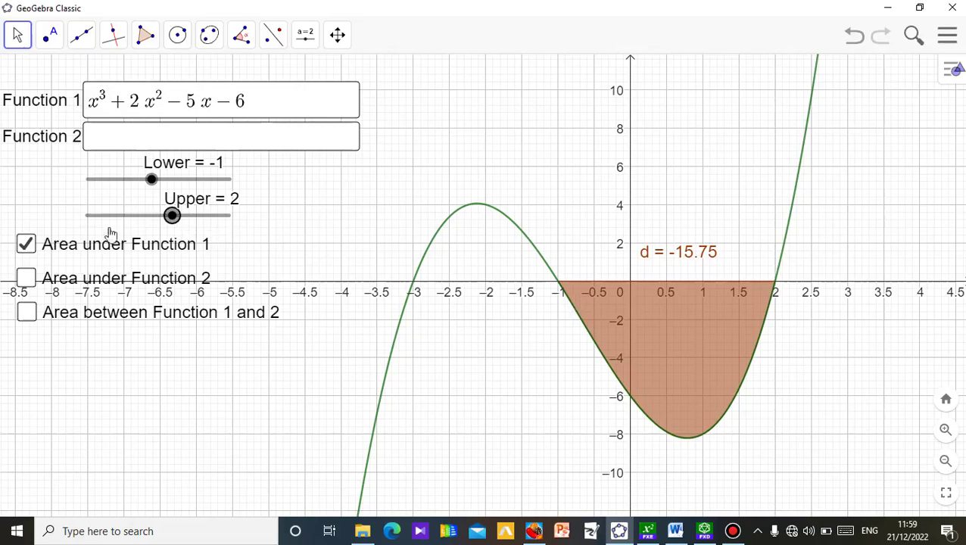
# Step: Bring the upper limit and the lower limit back to 0, shifting the area label to the left along the way
pyautogui.moveTo(171, 216); pyautogui.dragTo(171, 217)
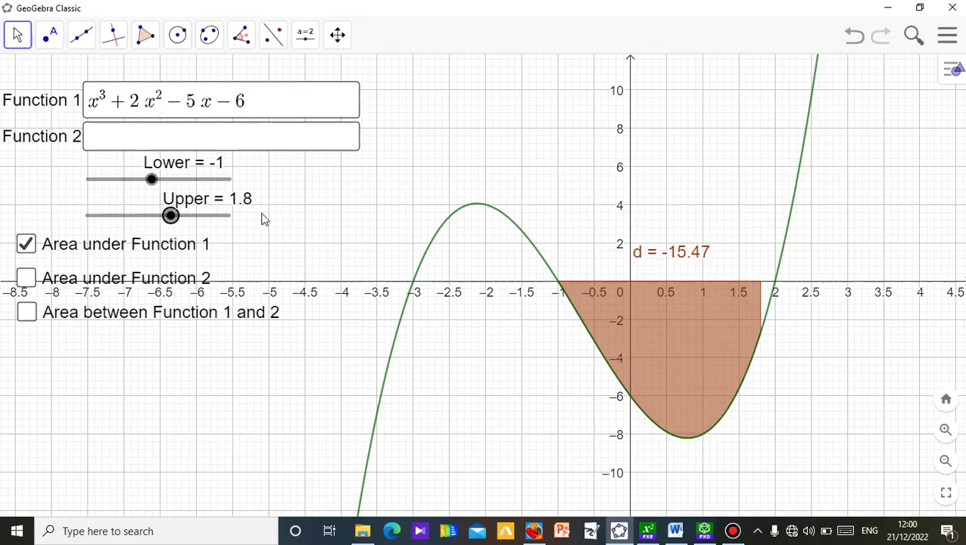
pyautogui.press('Left')
pyautogui.press('Left')
pyautogui.press('Left')
pyautogui.press('Left')
pyautogui.press('Left')
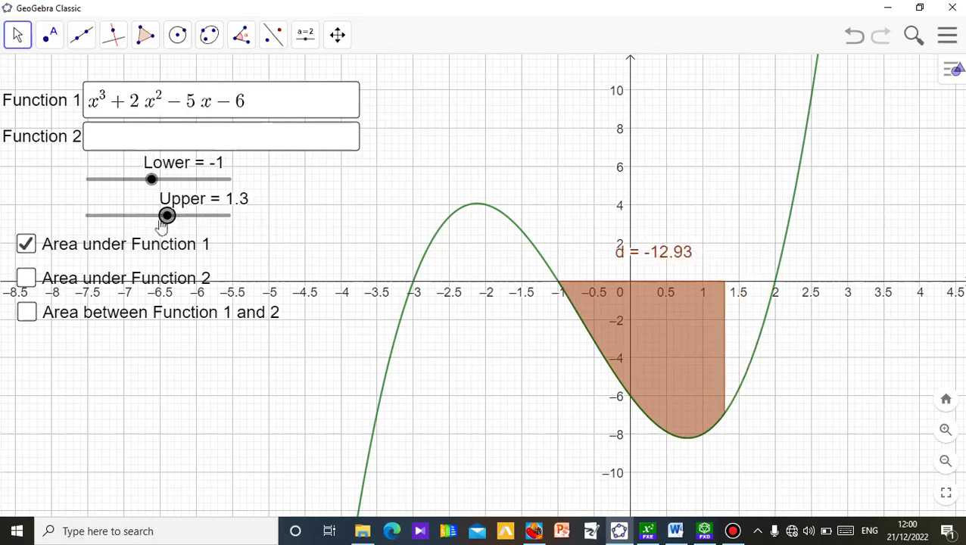
pyautogui.moveTo(168, 216); pyautogui.dragTo(165, 216)
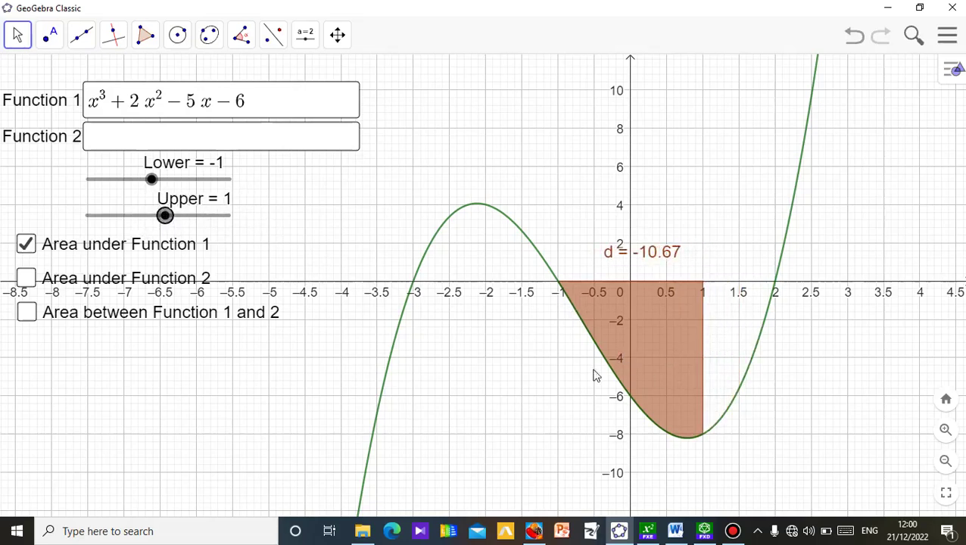
pyautogui.press('Left')
pyautogui.press('Left')
pyautogui.press('Left')
pyautogui.press('Left')
pyautogui.press('Left')
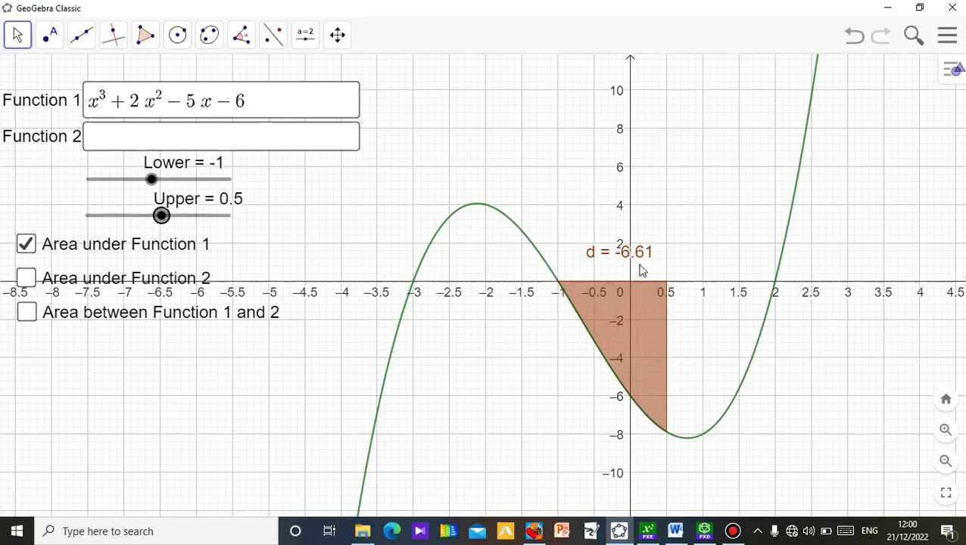
pyautogui.moveTo(636, 265); pyautogui.dragTo(612, 274)
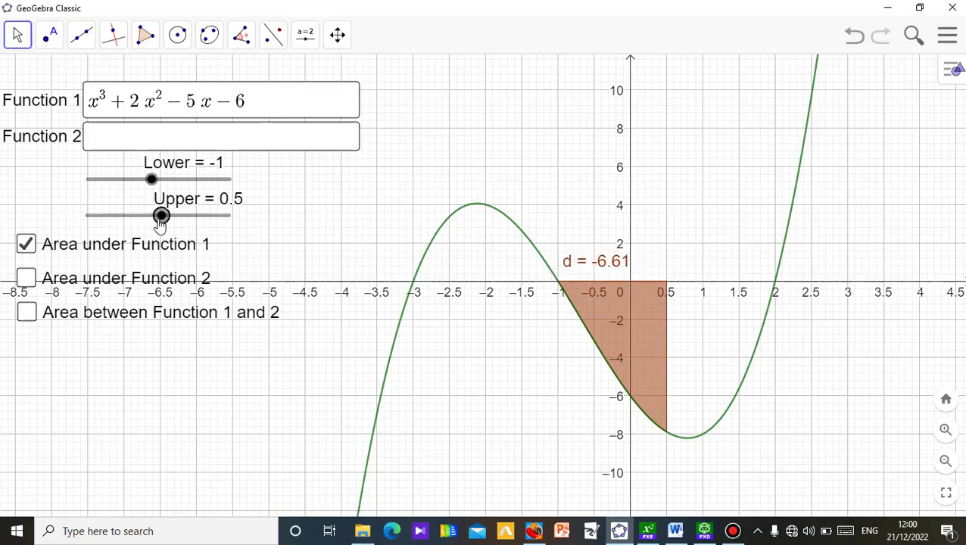
pyautogui.moveTo(160, 218); pyautogui.dragTo(158, 221)
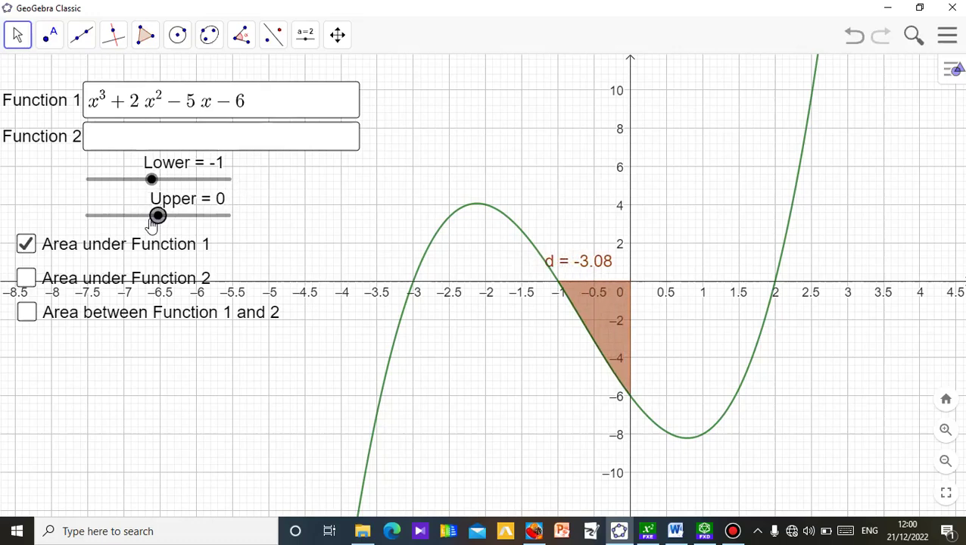
pyautogui.moveTo(152, 180); pyautogui.dragTo(156, 180)
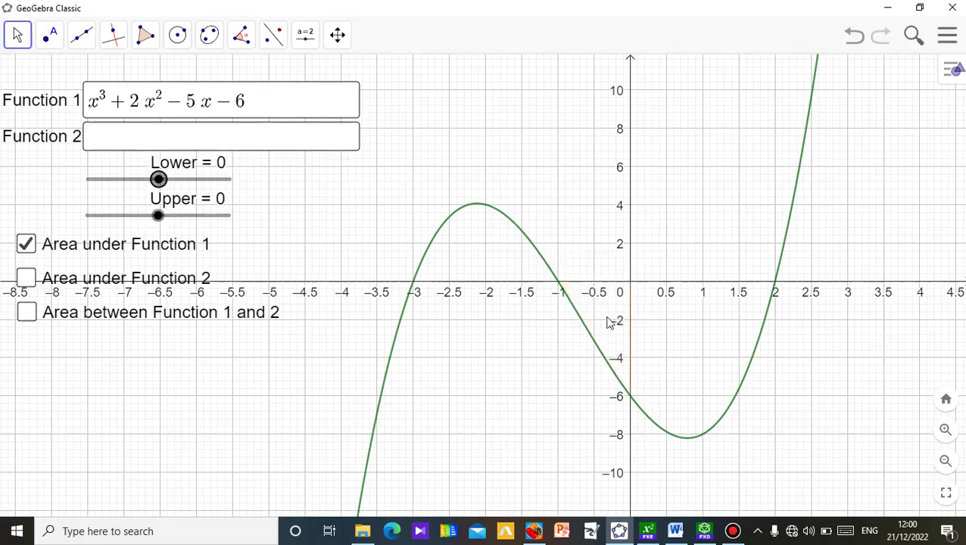
# Step: Switch to the Word document and go to problem 3 on the area enclosed between two curves
pyautogui.click(675, 531)
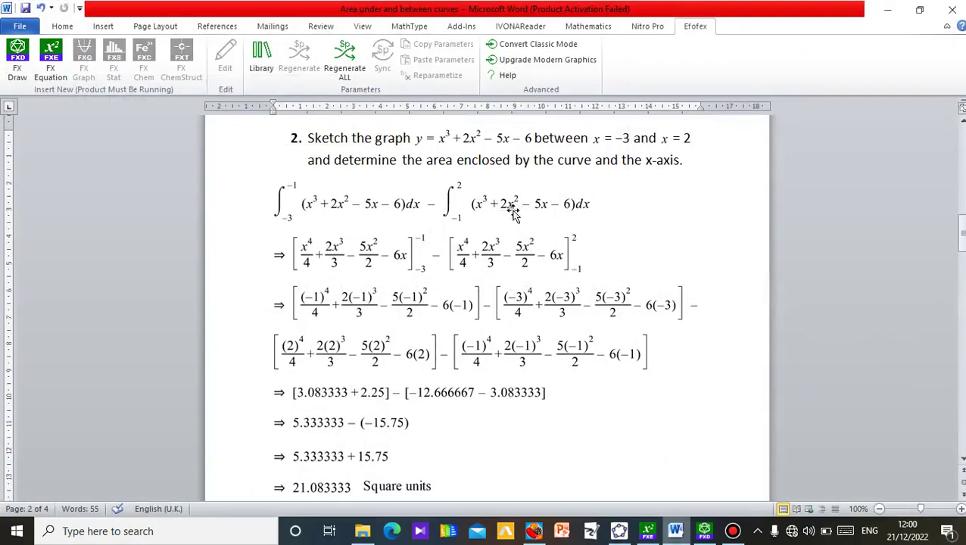
pyautogui.moveTo(956, 233); pyautogui.dragTo(955, 323)
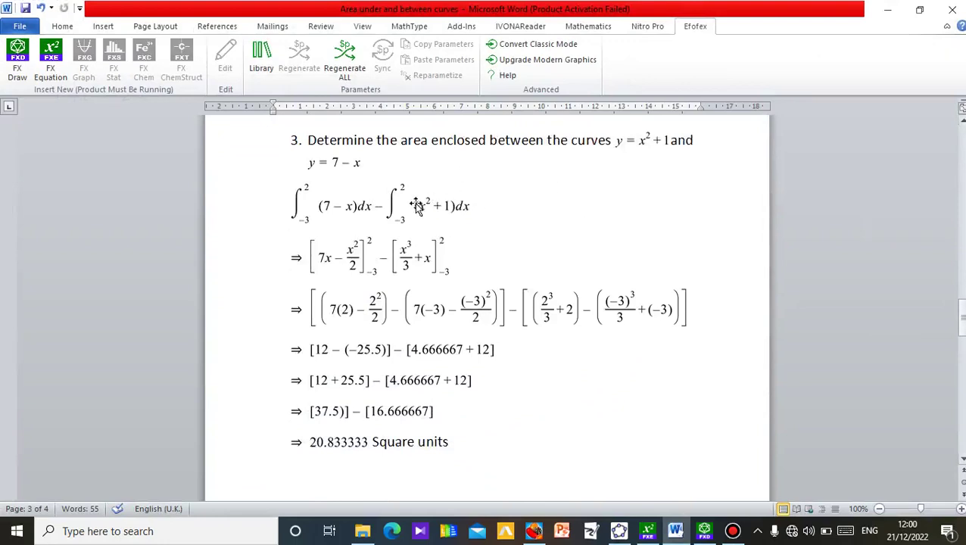
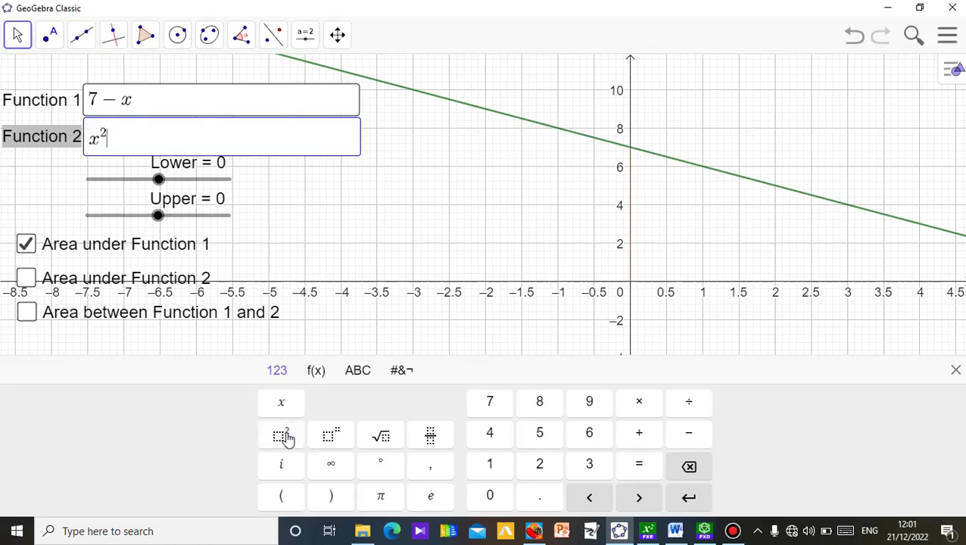
# Step: Complete Function 2 as x² + 1 and plot its graph
pyautogui.write('+ ')
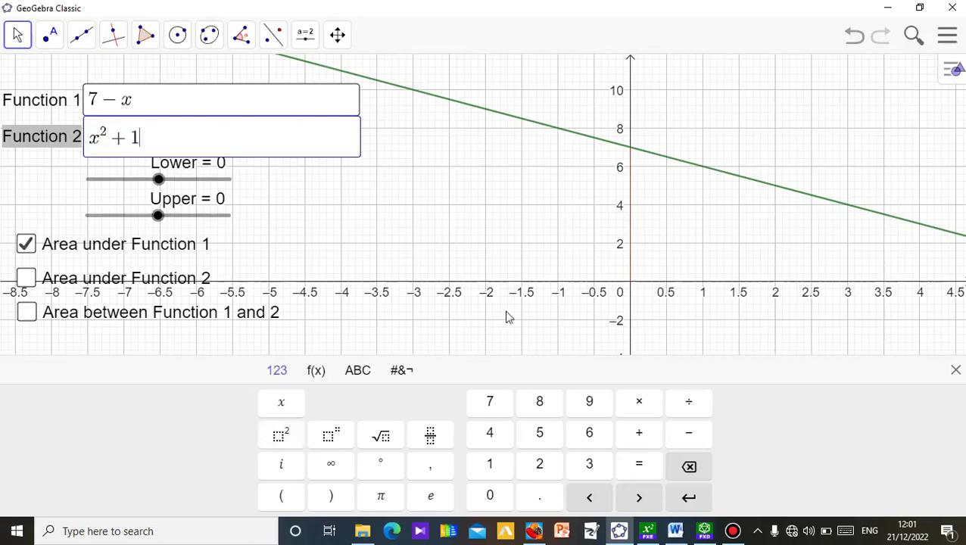
pyautogui.write('1')
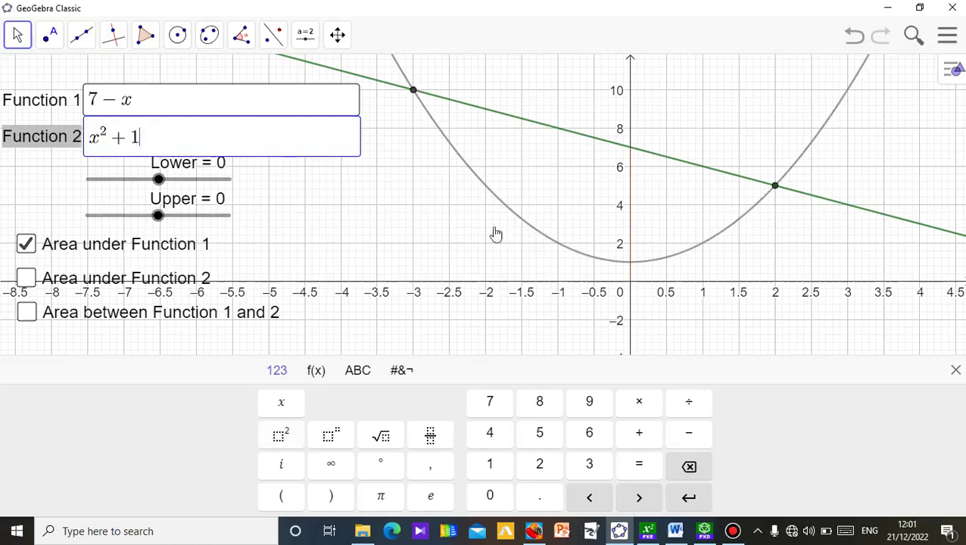
# Step: Bring both intersection points of the graphs into view and check the integration limits in problem 3's solution in the Word document
pyautogui.click(492, 286)
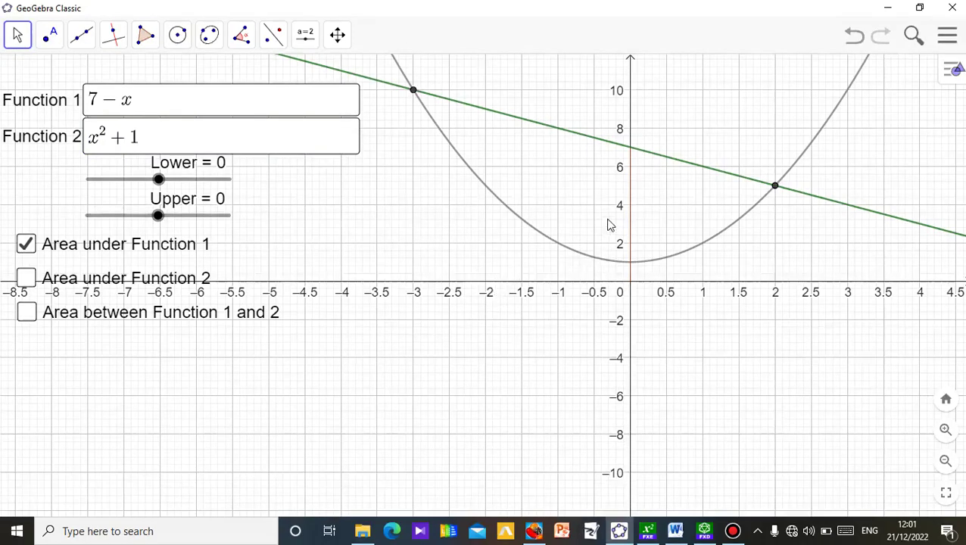
pyautogui.moveTo(609, 225); pyautogui.dragTo(615, 337)
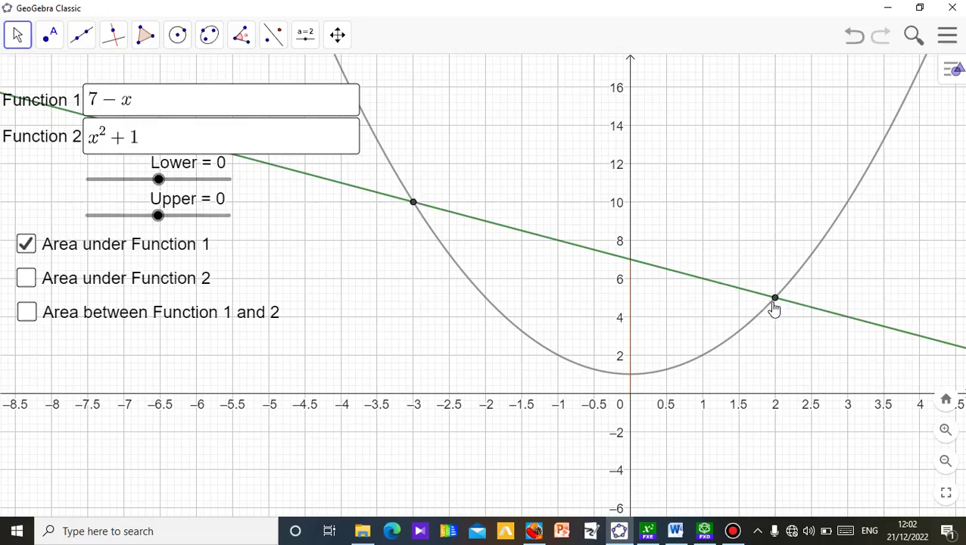
pyautogui.click(675, 530)
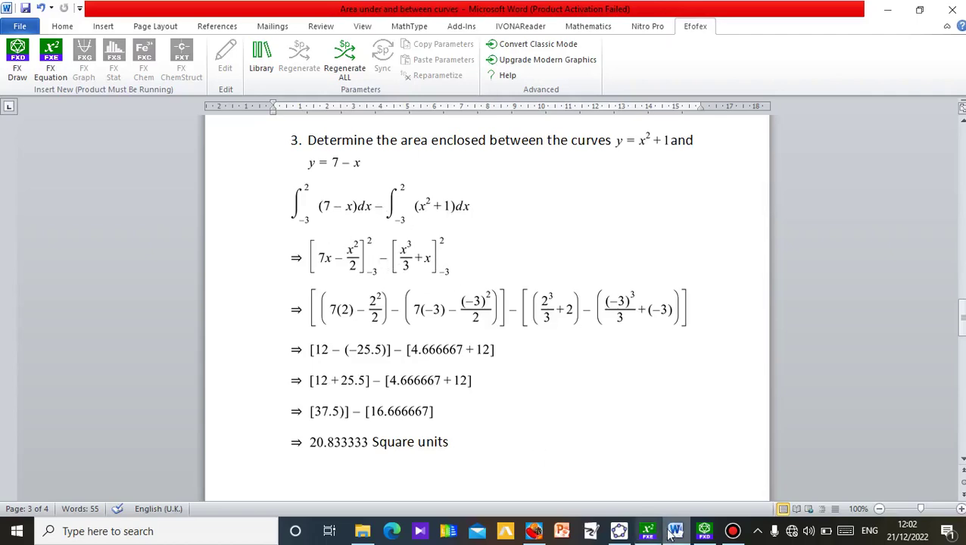
pyautogui.click(619, 531)
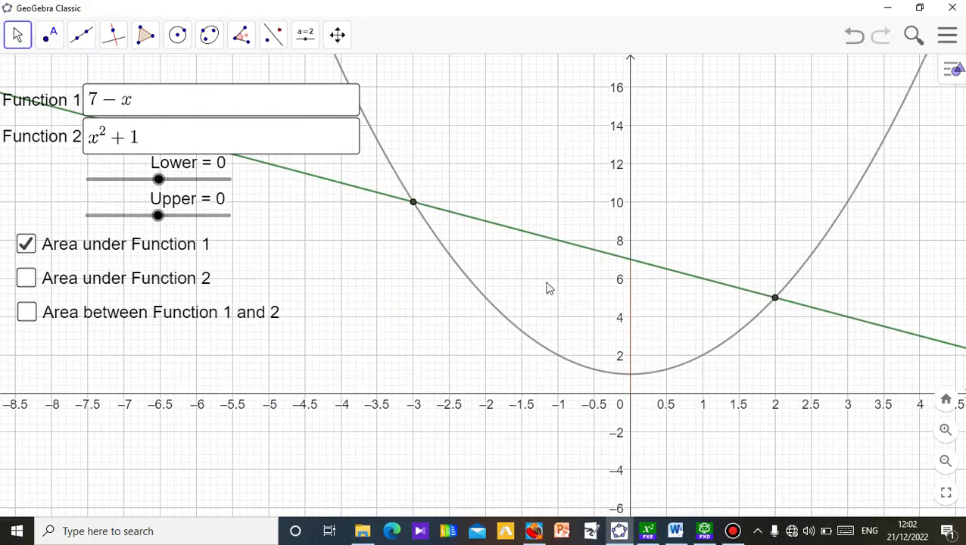
# Step: Show the area between Function 1 and 2 instead of the area under Function 1, and set the lower limit to -3
pyautogui.click(27, 245)
pyautogui.click(28, 315)
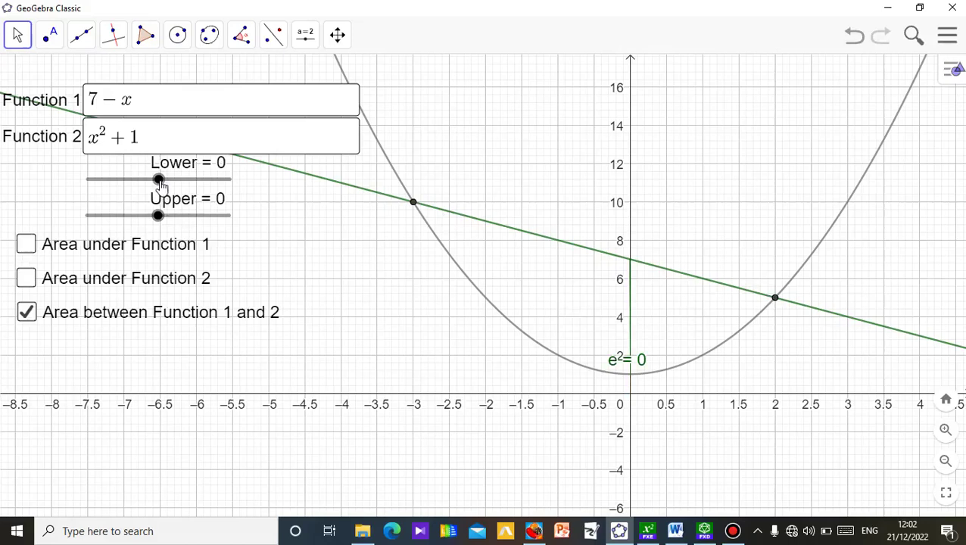
pyautogui.moveTo(160, 185); pyautogui.dragTo(162, 187)
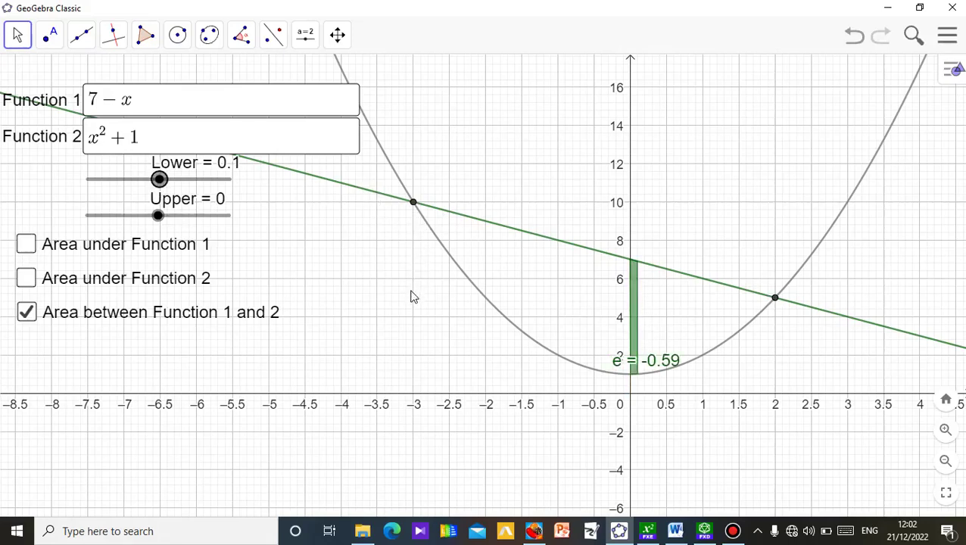
pyautogui.press('Left')
pyautogui.press('Left')
pyautogui.press('Left')
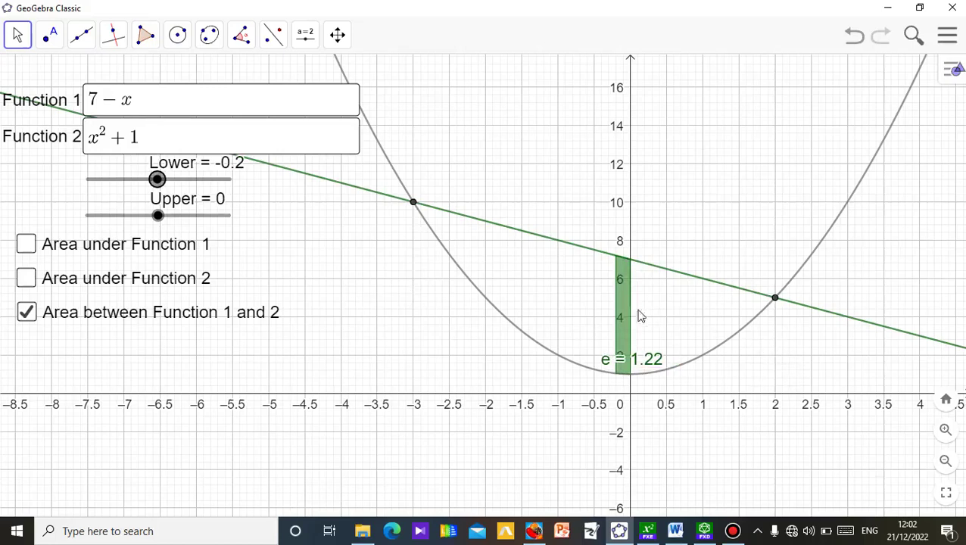
pyautogui.press('Left')
pyautogui.press('Left')
pyautogui.press('Left')
pyautogui.press('Left')
pyautogui.press('Left')
pyautogui.press('Left')
pyautogui.press('Left')
pyautogui.press('Left')
pyautogui.press('Left')
pyautogui.press('Left')
pyautogui.press('Left')
pyautogui.press('Left')
pyautogui.press('Left')
pyautogui.press('Left')
pyautogui.press('Left')
pyautogui.press('Left')
pyautogui.press('Left')
pyautogui.press('Left')
pyautogui.press('Left')
pyautogui.press('Left')
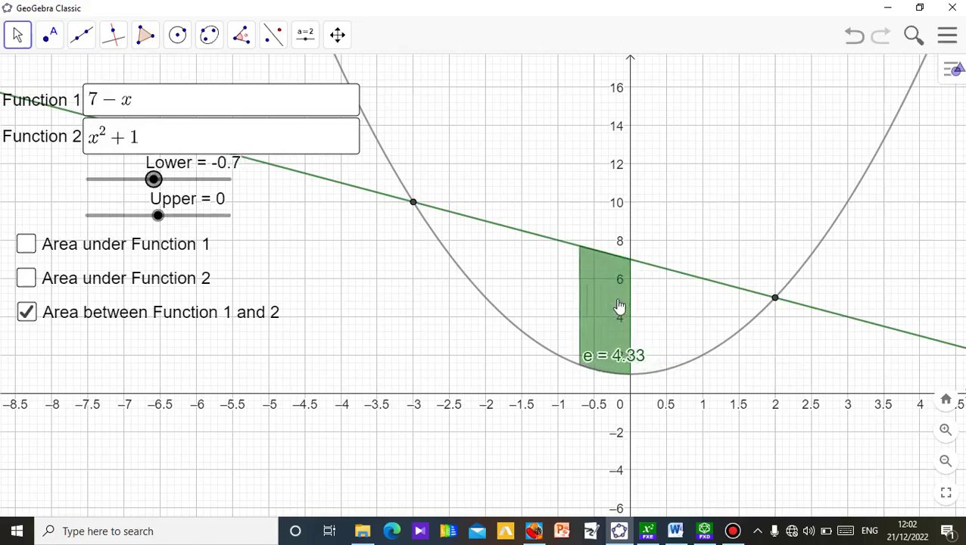
pyautogui.press('Left')
pyautogui.press('Left')
pyautogui.press('Left')
pyautogui.press('Left')
pyautogui.press('Left')
pyautogui.press('Left')
pyautogui.press('Left')
pyautogui.press('Left')
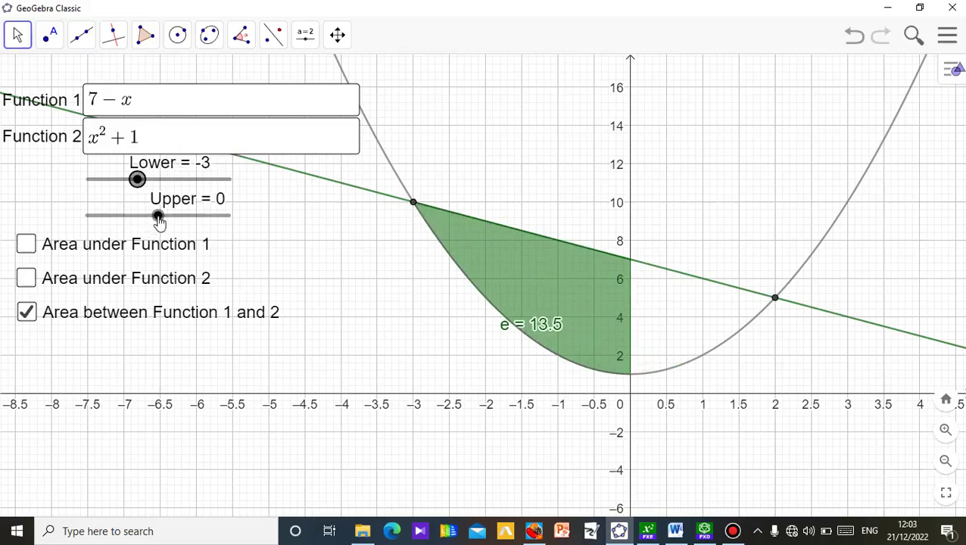
# Step: Set the upper limit to 2, the x-value of the second intersection point of the two graphs
pyautogui.moveTo(158, 219); pyautogui.dragTo(178, 228)
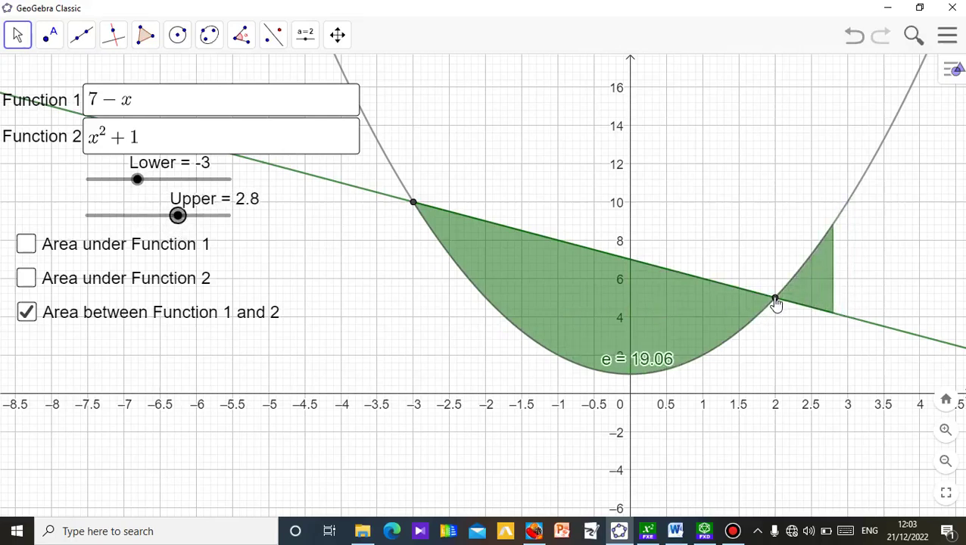
pyautogui.press('Left')
pyautogui.press('Left')
pyautogui.press('Left')
pyautogui.press('Left')
pyautogui.press('Left')
pyautogui.press('Left')
pyautogui.press('Left')
pyautogui.press('Left')
pyautogui.press('Left')
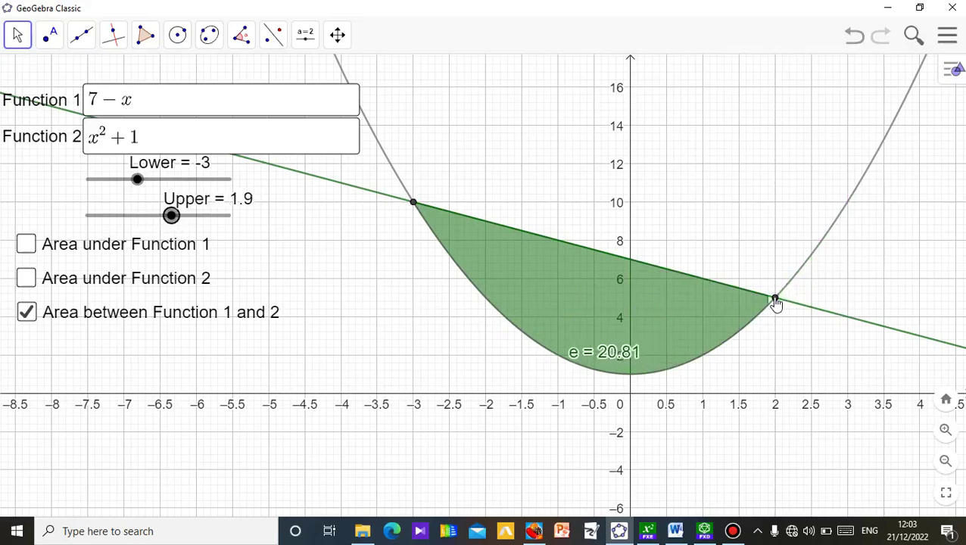
pyautogui.press('Left')
pyautogui.press('Left')
pyautogui.press('Left')
pyautogui.press('Left')
pyautogui.press('Left')
pyautogui.press('Left')
pyautogui.press('Left')
pyautogui.press('Left')
pyautogui.press('Left')
pyautogui.press('Left')
pyautogui.press('Left')
pyautogui.press('Left')
pyautogui.press('Left')
pyautogui.press('Right')
pyautogui.press('Right')
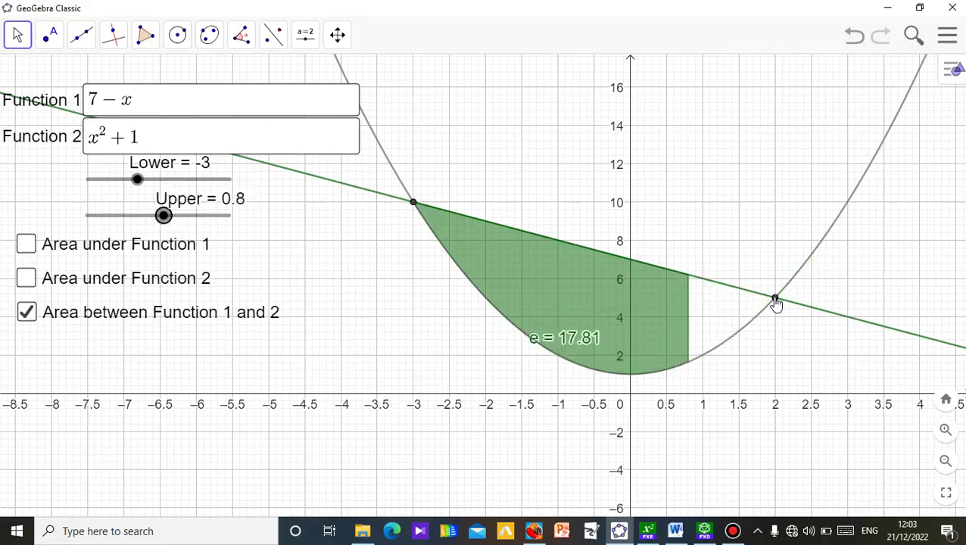
pyautogui.press('Right')
pyautogui.press('Right')
pyautogui.press('Right')
pyautogui.press('Right')
pyautogui.press('Right')
pyautogui.press('Right')
pyautogui.press('Right')
pyautogui.press('Right')
pyautogui.press('Right')
pyautogui.press('Right')
pyautogui.press('Right')
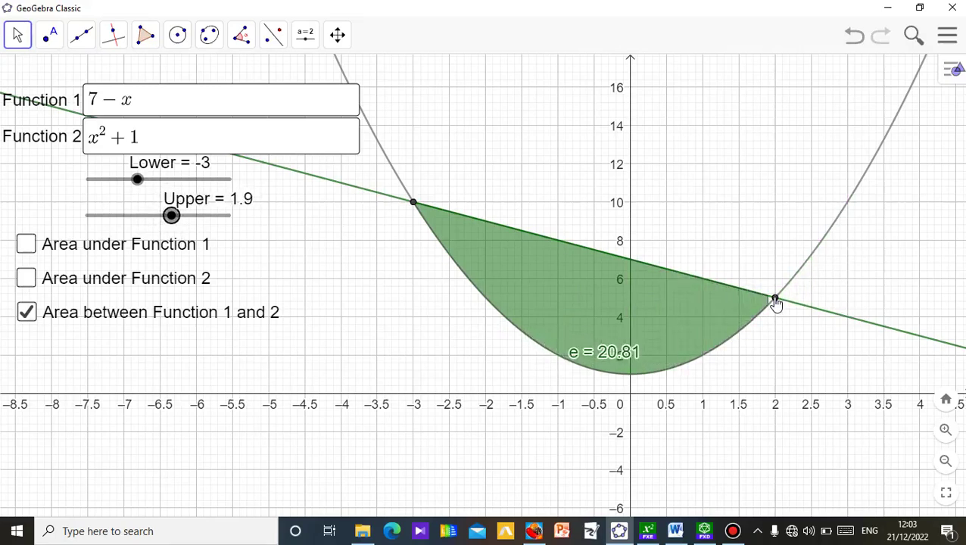
pyautogui.press('Right')
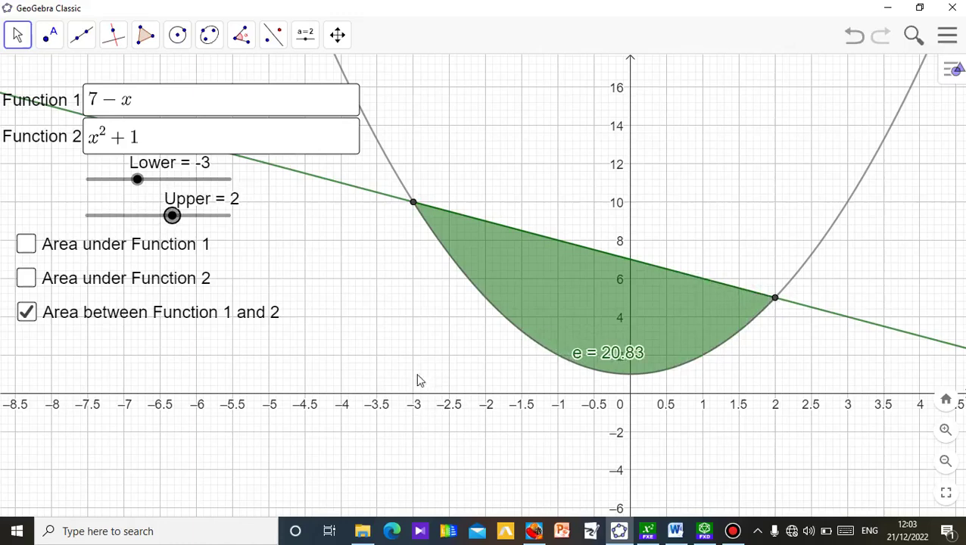
# Step: Move the area label up beside the line 7 − x and check the area against problem 3's solution in the Word document
pyautogui.moveTo(417, 380); pyautogui.dragTo(390, 378)
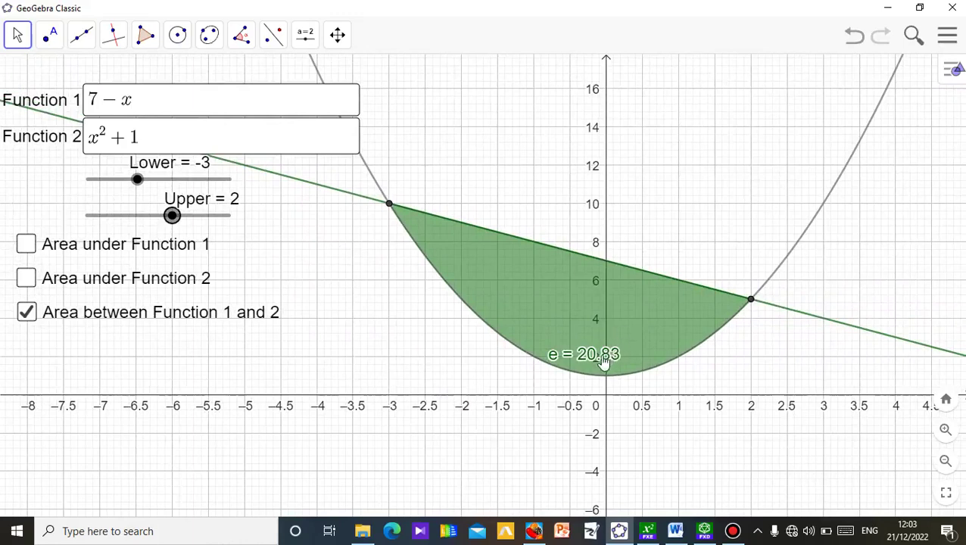
pyautogui.moveTo(594, 362); pyautogui.dragTo(671, 190)
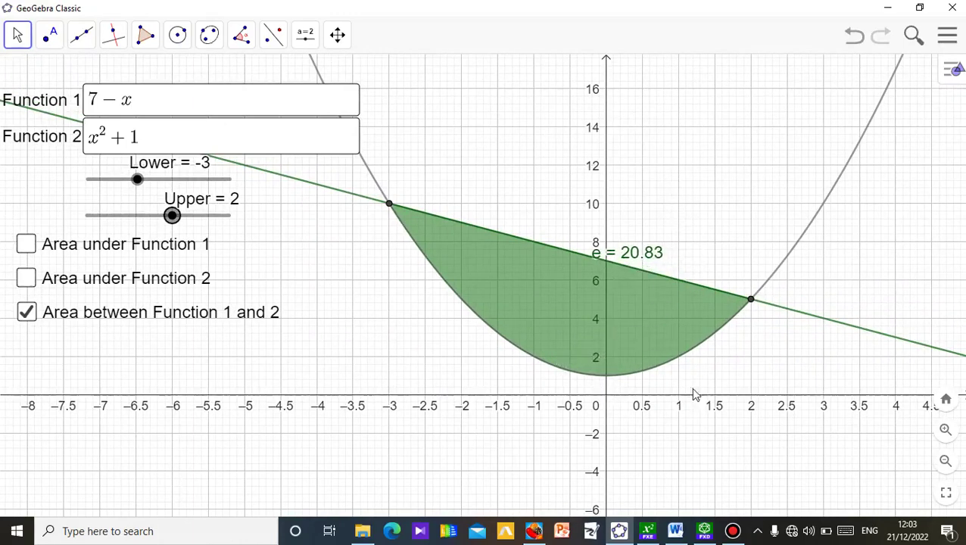
pyautogui.moveTo(715, 392); pyautogui.dragTo(729, 404)
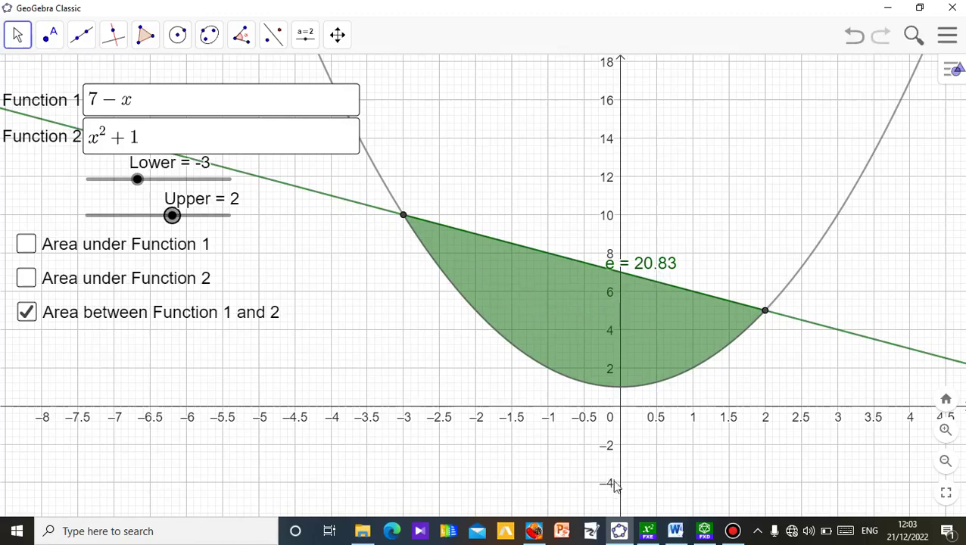
pyautogui.click(676, 531)
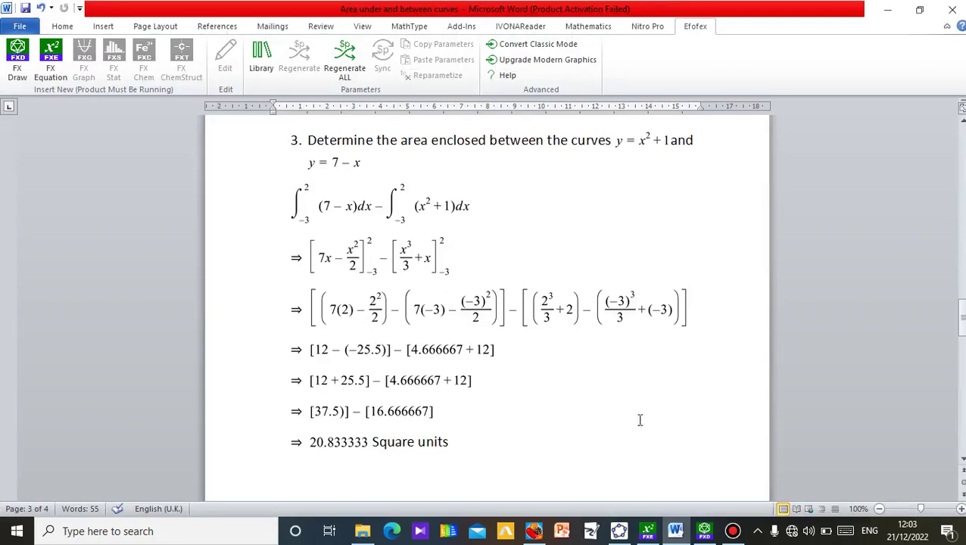
pyautogui.click(619, 529)
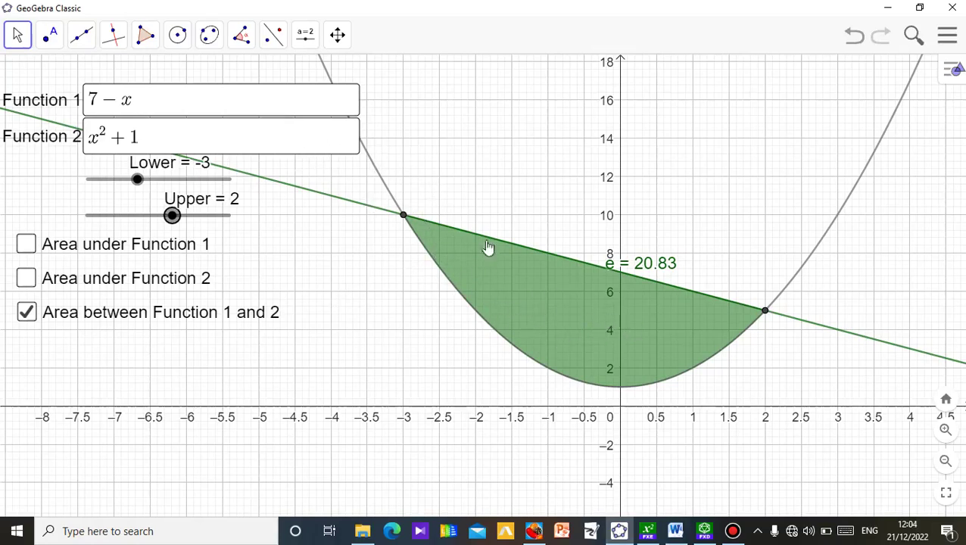
# Step: Set the upper limit to 2.1 and select the lower limit slider, keeping it at -3
pyautogui.moveTo(507, 221); pyautogui.dragTo(533, 228)
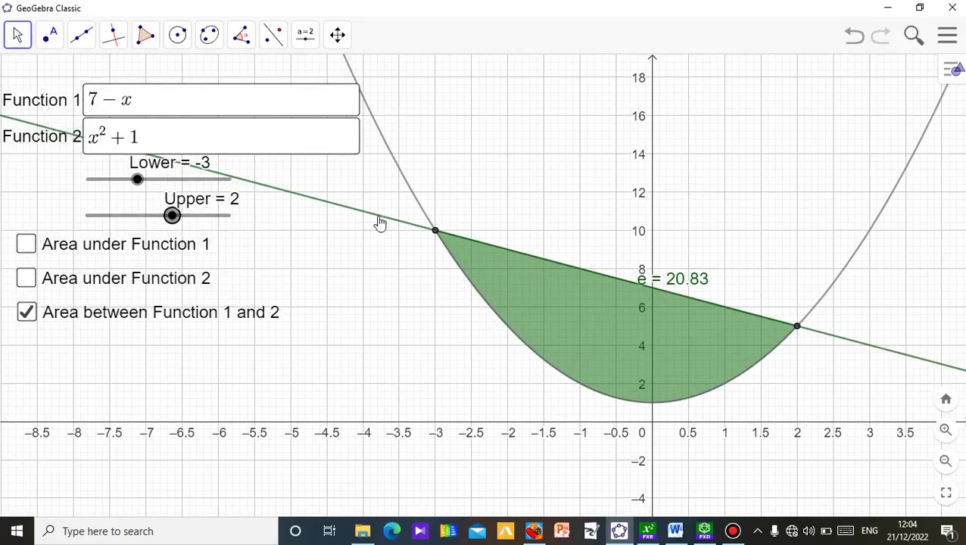
pyautogui.moveTo(550, 257)
pyautogui.mouseDown()
pyautogui.moveTo(513, 247)
pyautogui.moveTo(542, 251)
pyautogui.mouseUp()
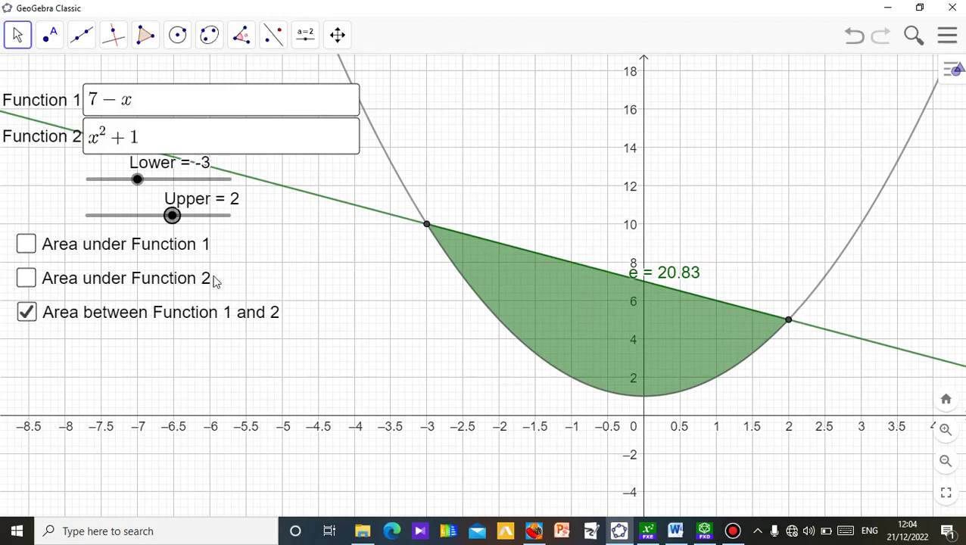
pyautogui.moveTo(176, 218)
pyautogui.mouseDown()
pyautogui.moveTo(125, 218)
pyautogui.moveTo(174, 225)
pyautogui.mouseUp()
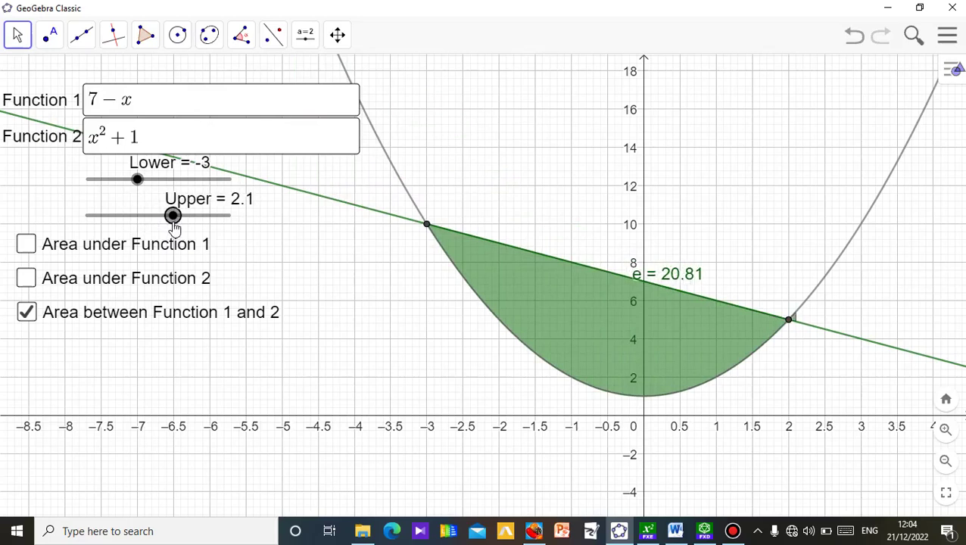
pyautogui.moveTo(139, 184)
pyautogui.mouseDown()
pyautogui.moveTo(160, 185)
pyautogui.moveTo(138, 187)
pyautogui.mouseUp()
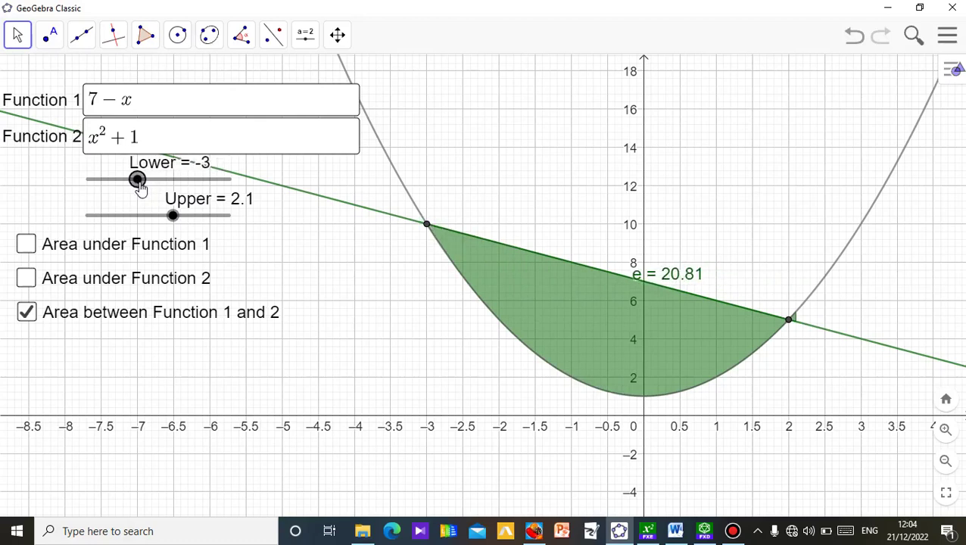
pyautogui.moveTo(571, 7)
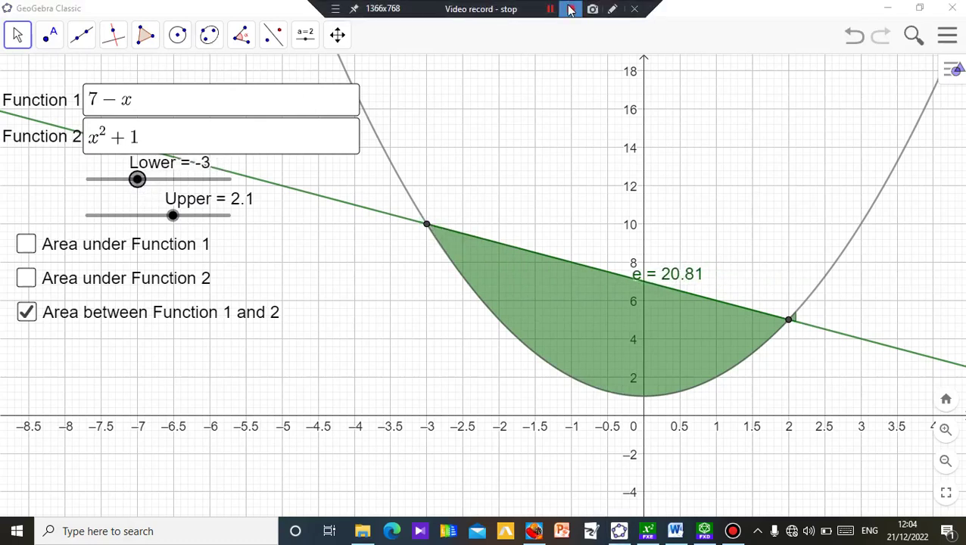